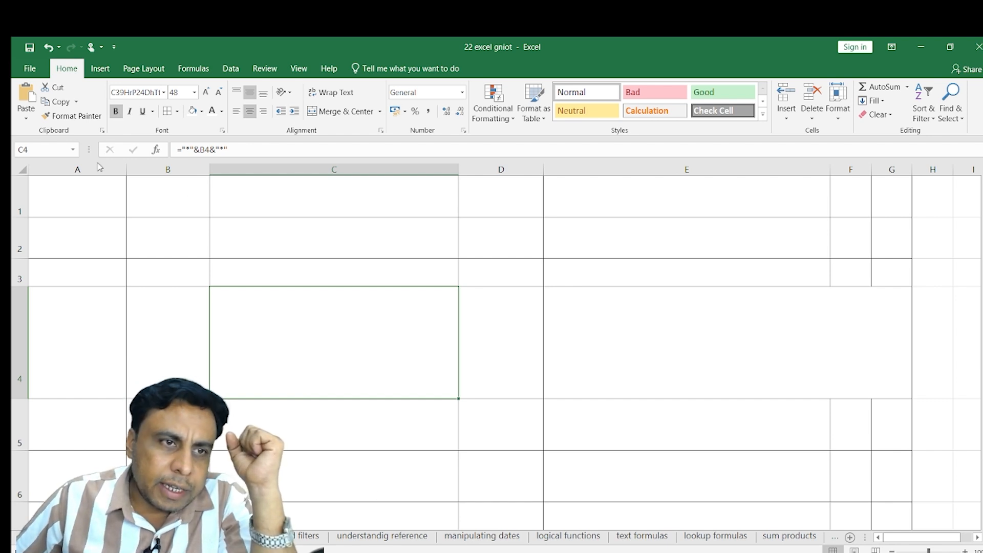
Widen column D slightly
drag(52, 193, 336, 192)
click(516, 208)
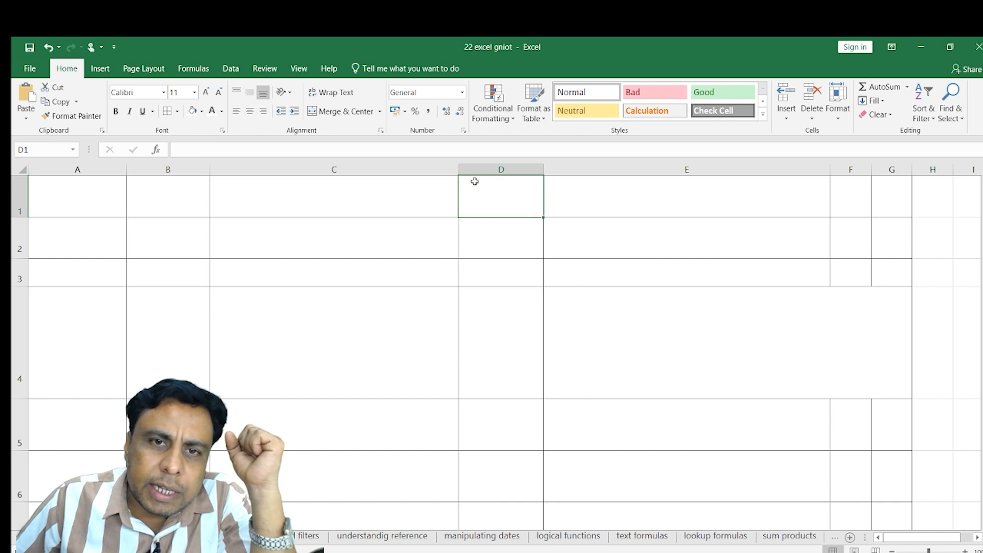
mouse_move(458, 169)
mouse_down()
mouse_move(395, 178)
mouse_move(459, 174)
mouse_up()
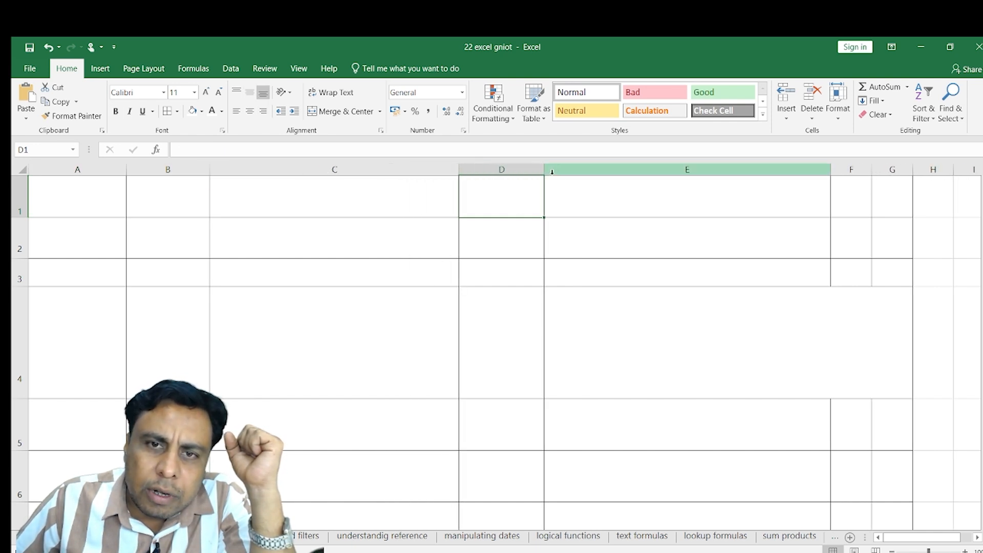
drag(544, 174, 552, 174)
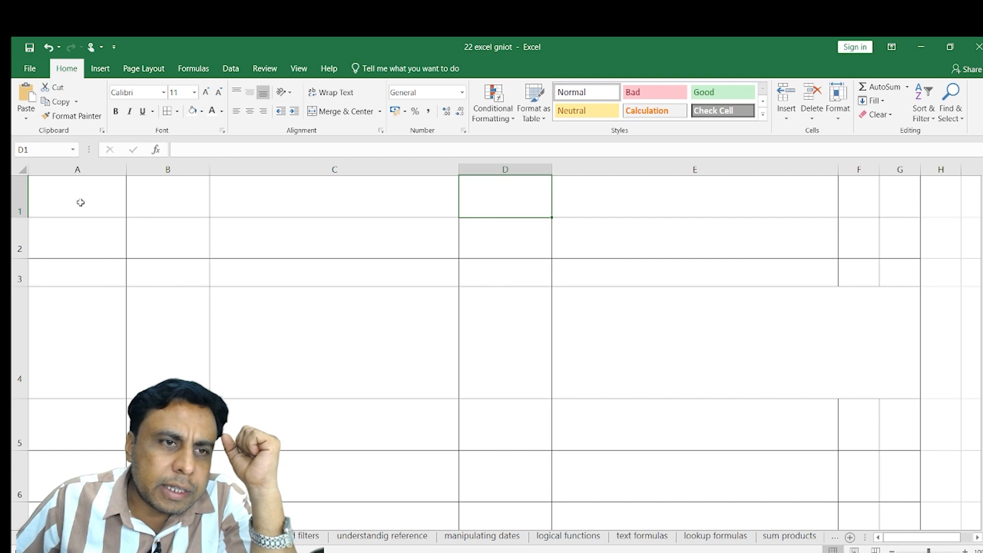
drag(70, 194, 733, 198)
drag(486, 199, 481, 471)
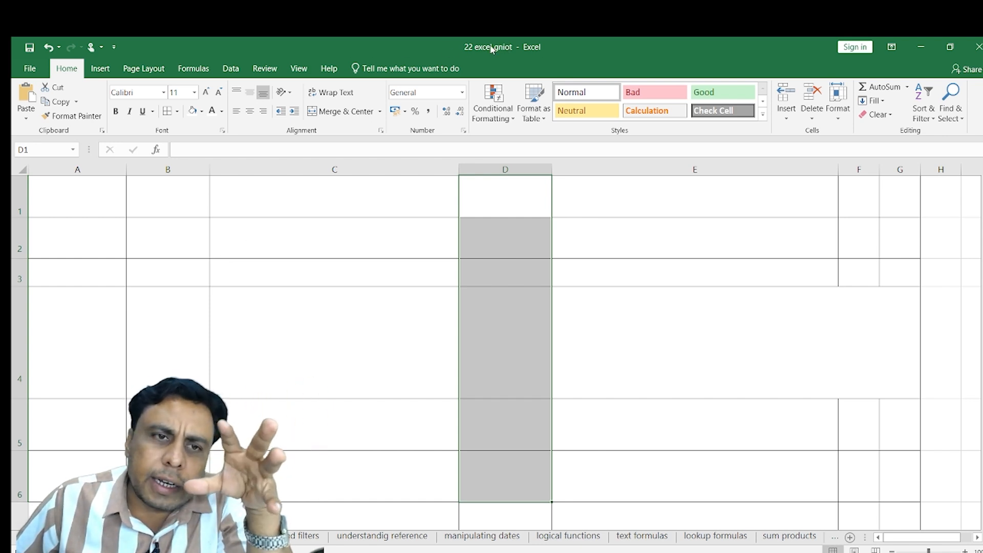
click(81, 195)
click(180, 191)
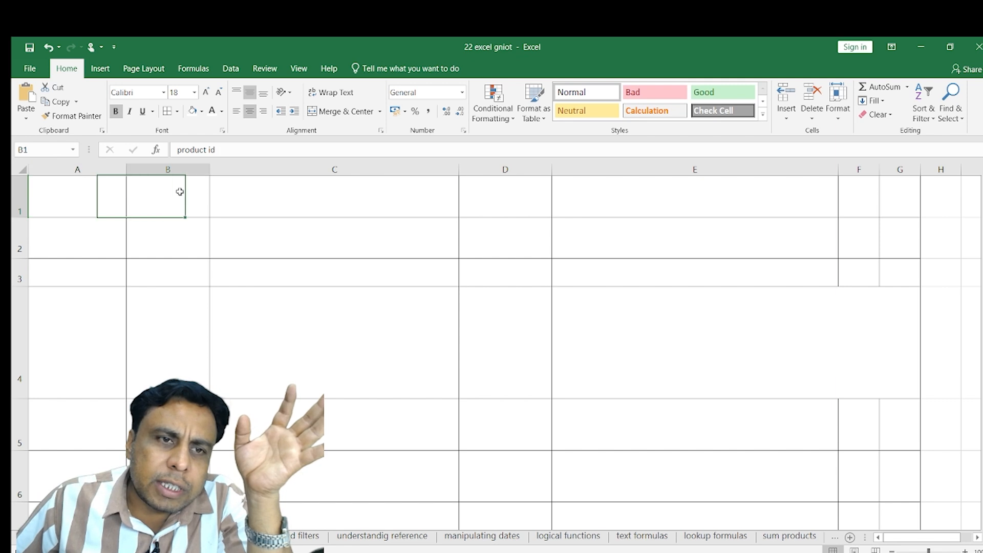
click(292, 194)
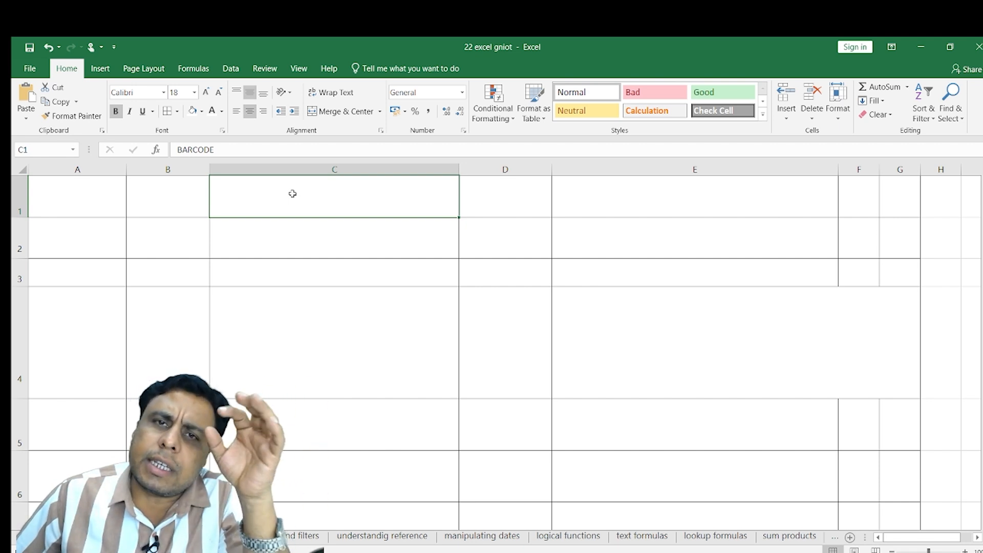
Set the font colour of the header cells A1:C1 to black and check the three headings
drag(67, 191, 329, 191)
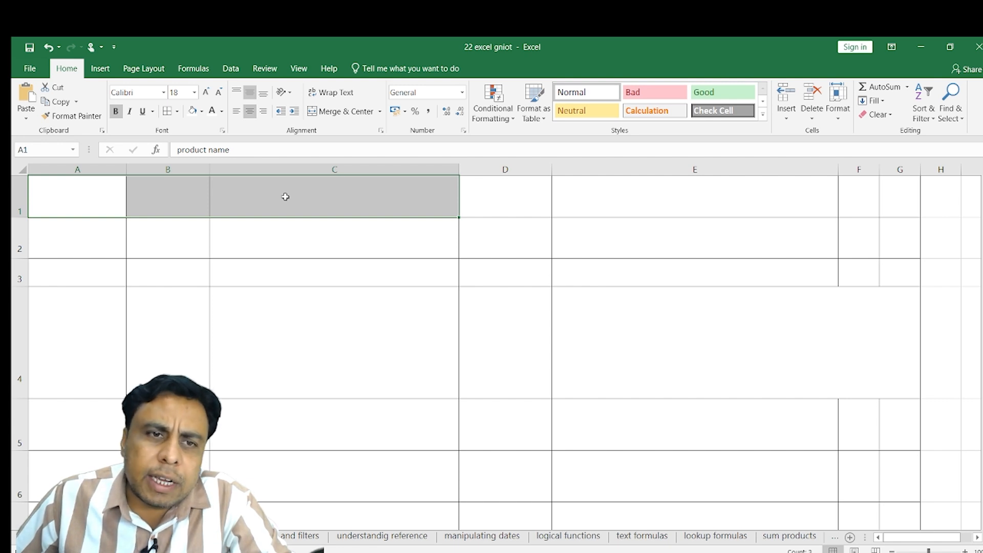
click(212, 111)
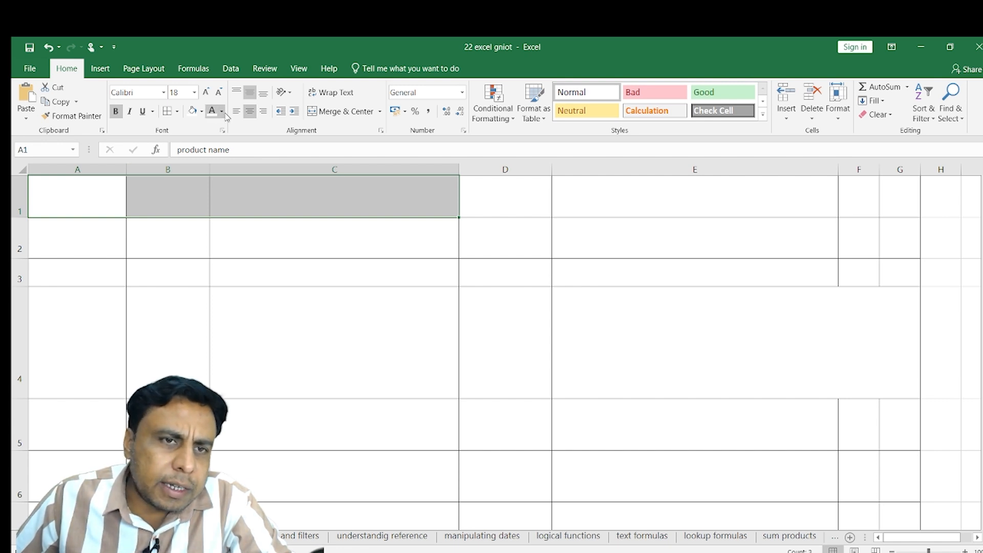
click(71, 198)
click(172, 196)
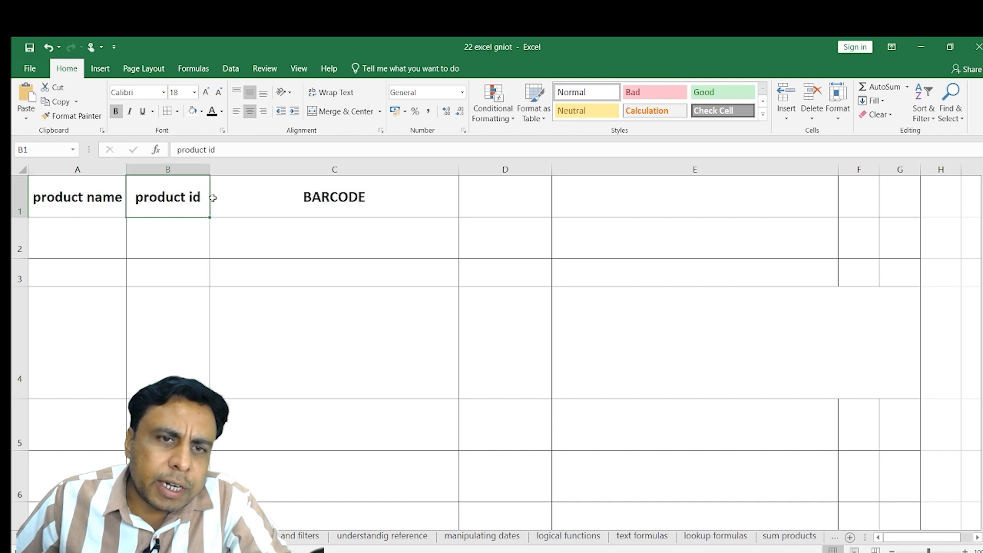
click(306, 198)
click(82, 194)
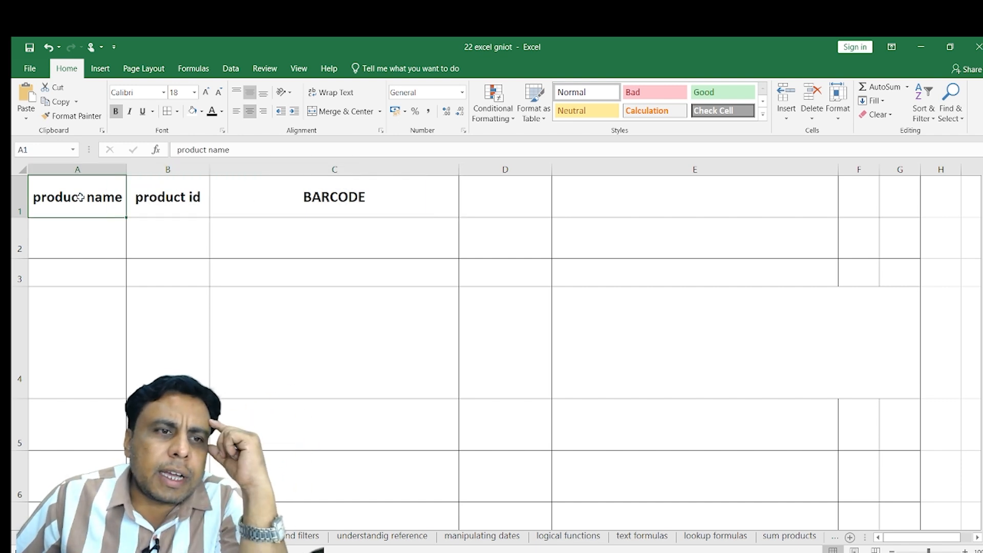
click(200, 194)
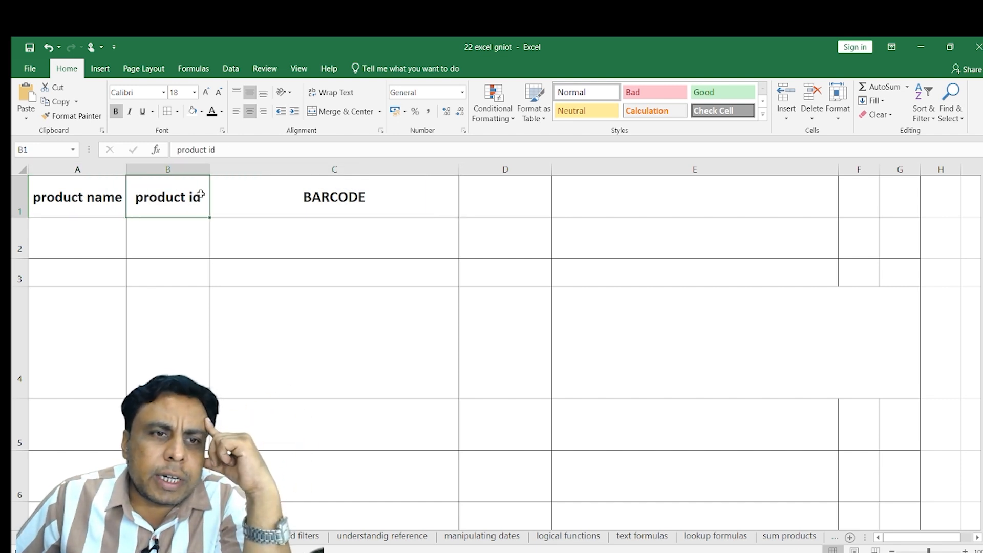
click(328, 195)
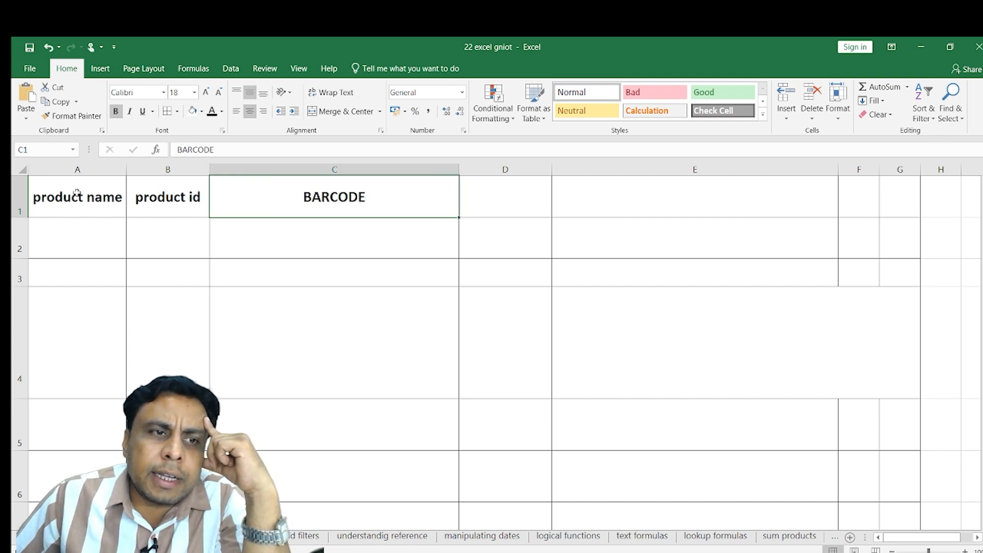
Fill the header cells A1:C1 with yellow
click(61, 194)
drag(62, 195, 247, 188)
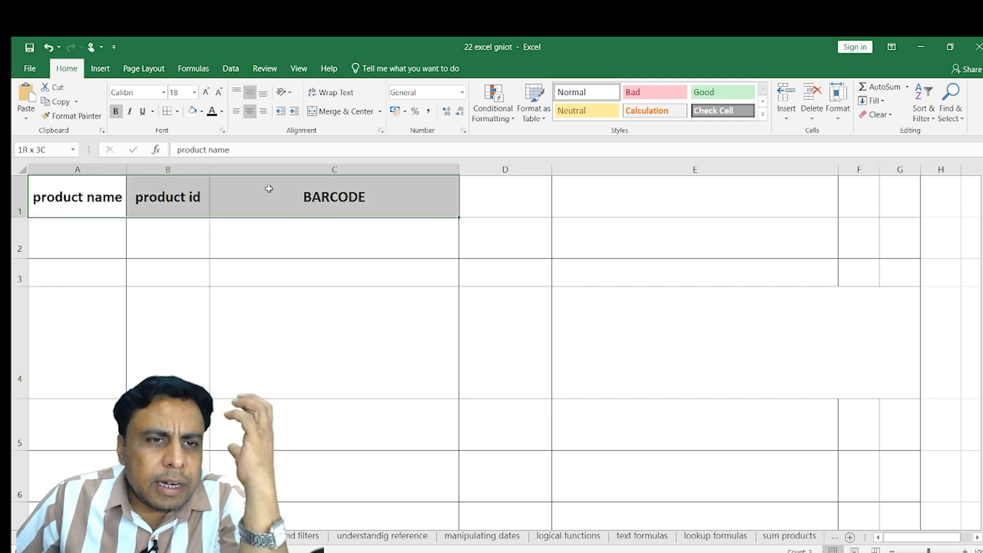
click(193, 111)
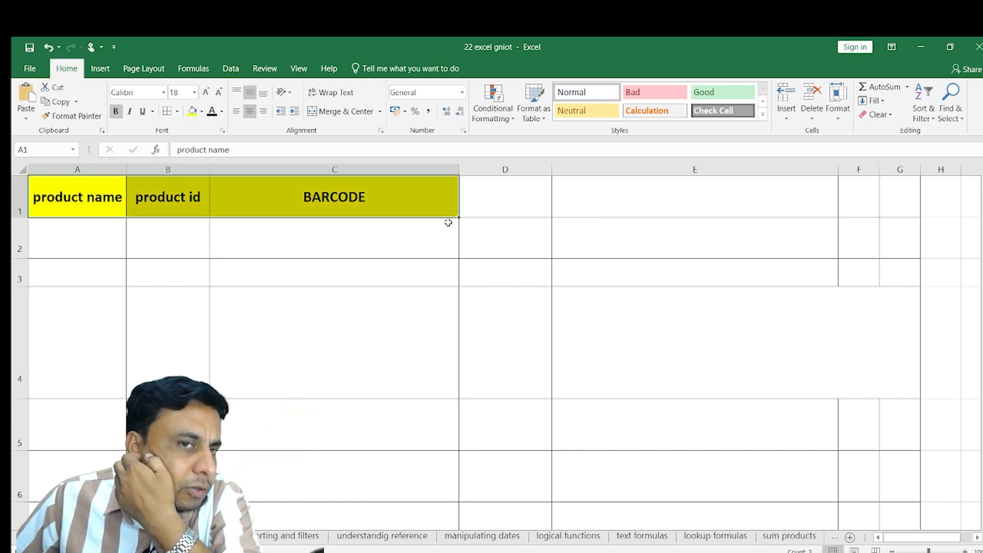
click(491, 224)
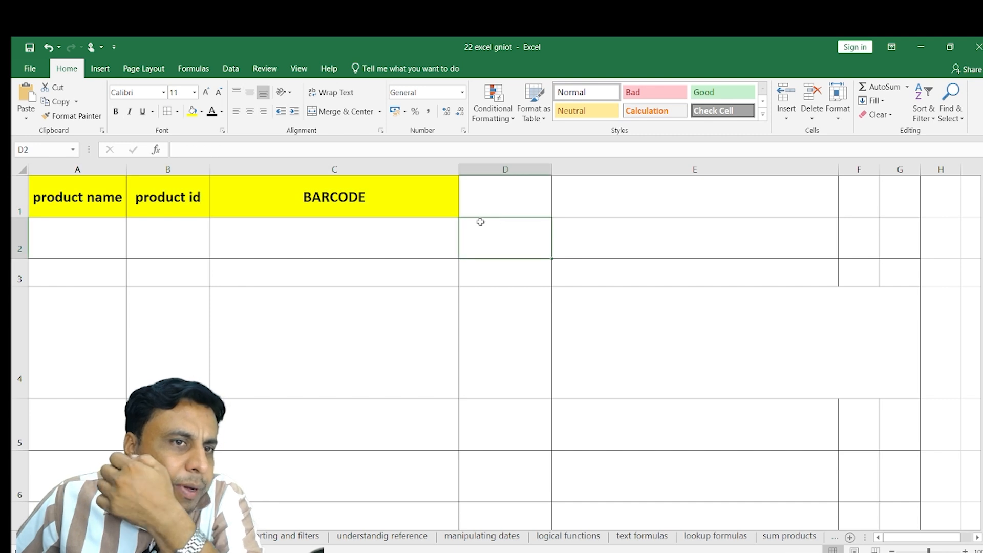
Set the font colour of the product names in A2:A7 to black
drag(59, 229, 75, 463)
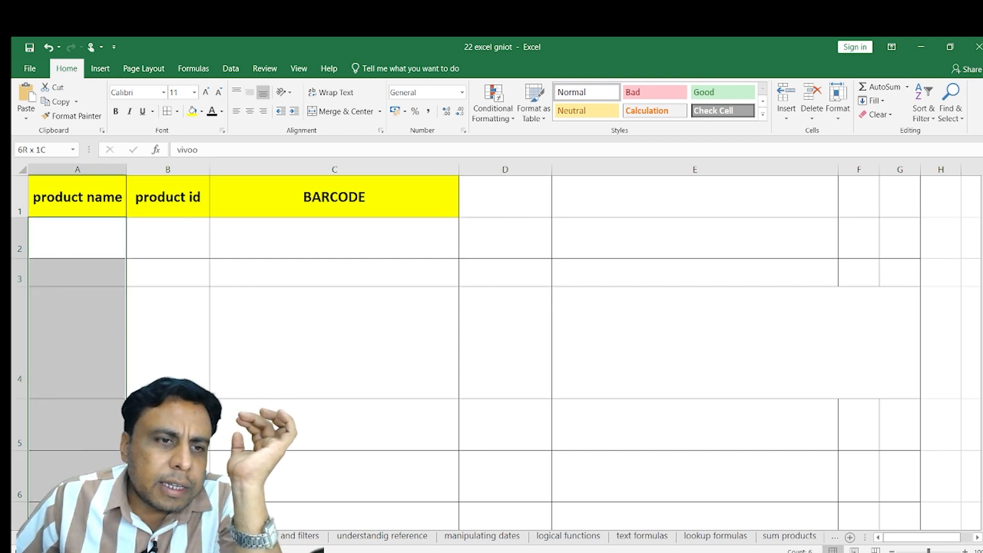
drag(77, 512, 77, 515)
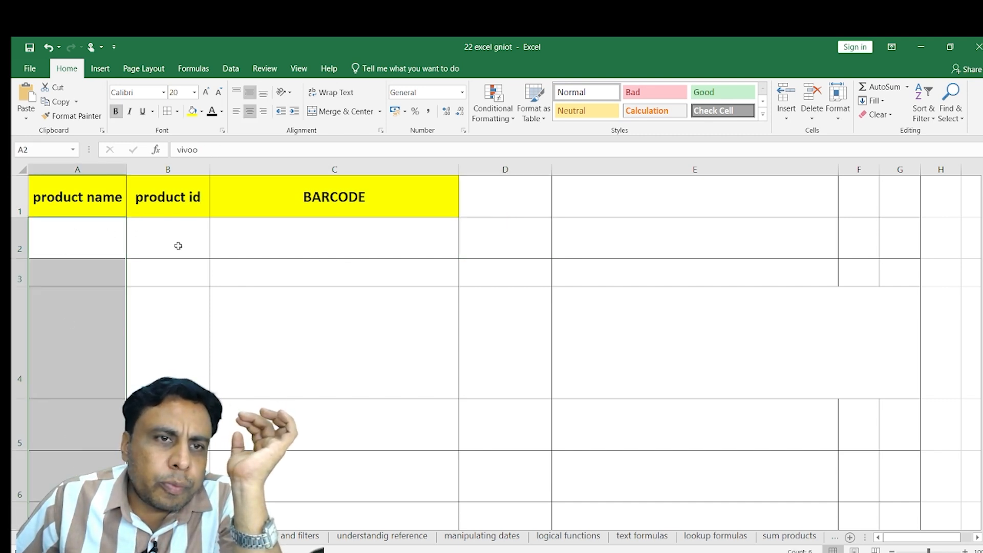
click(211, 111)
Correct the product name in cell A2 to "vivo" and look over the names below it
double_click(88, 241)
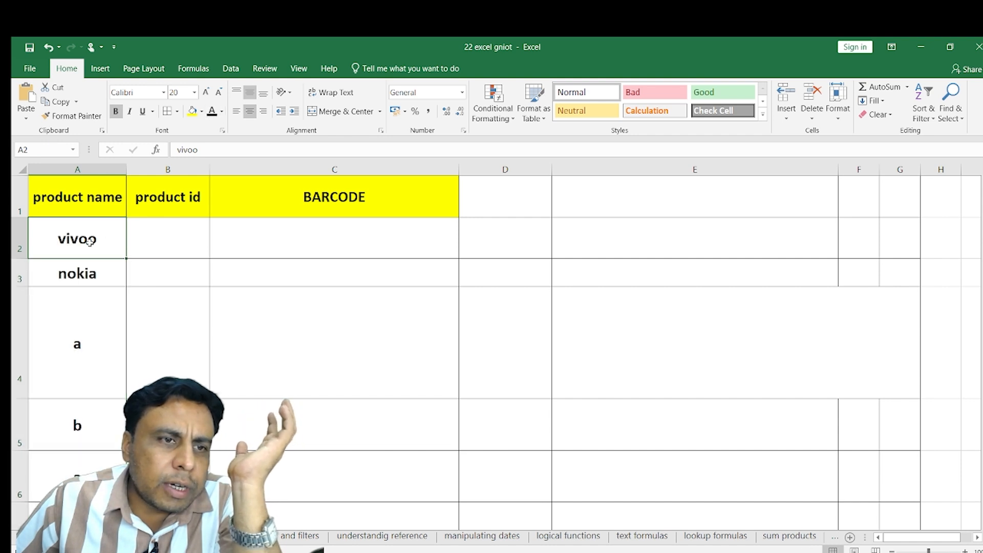
key(BackSpace)
key(BackSpace)
text(o)
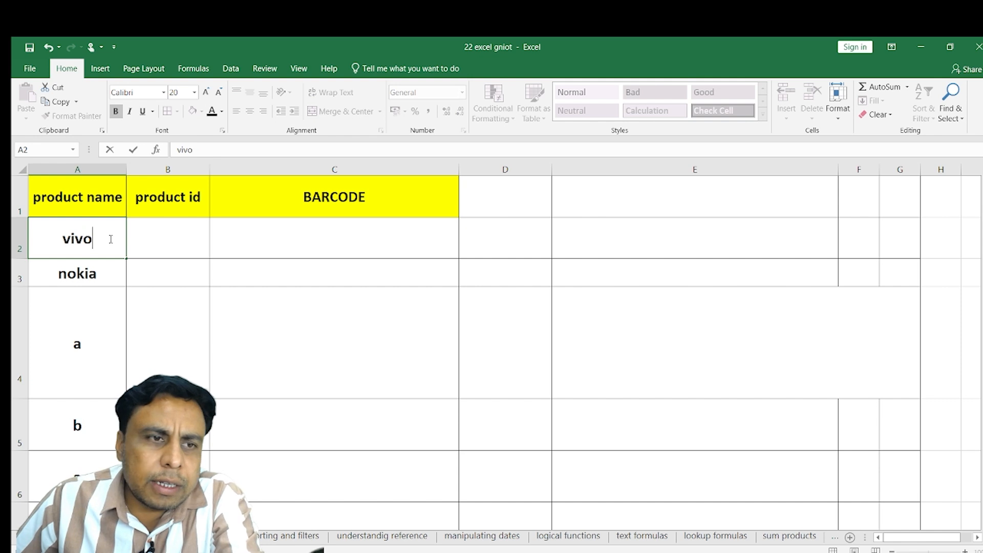
click(72, 275)
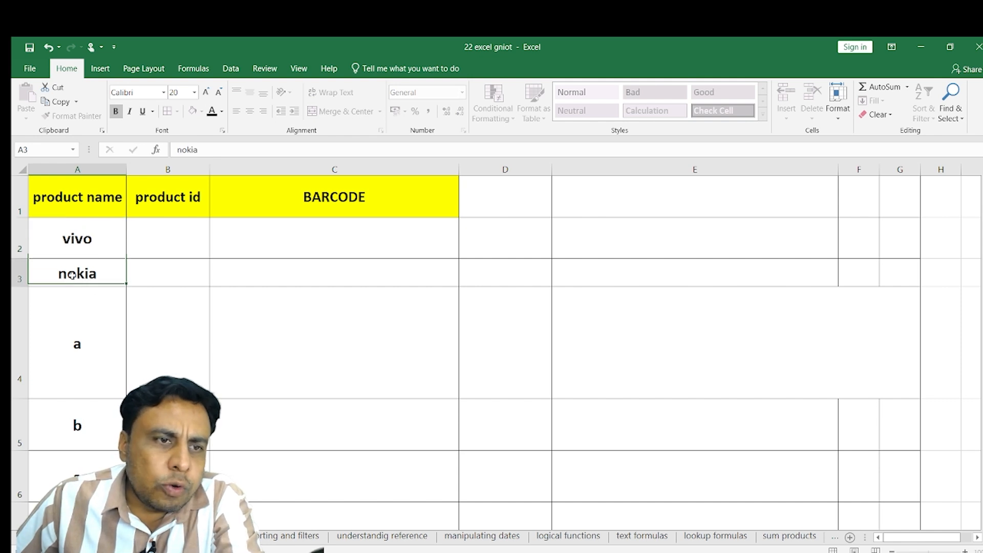
click(75, 347)
click(76, 430)
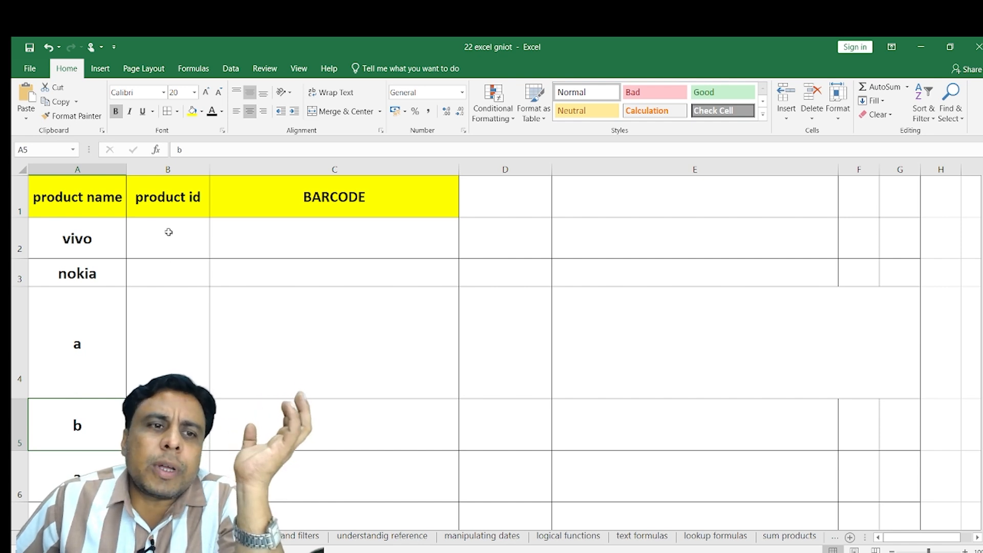
Set the font colour of the product IDs in B2:B7 to black and look through the IDs
click(149, 232)
drag(153, 226, 164, 512)
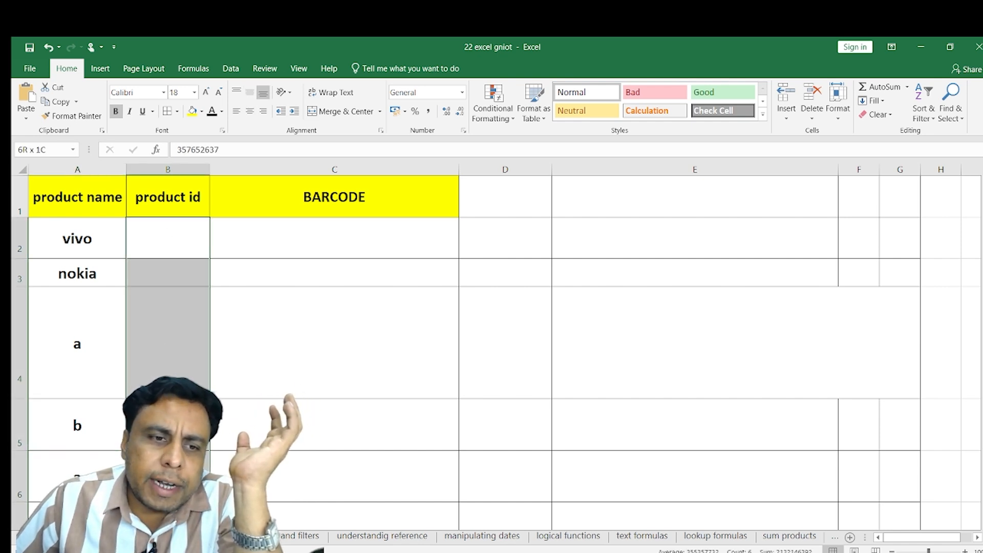
click(212, 111)
click(230, 338)
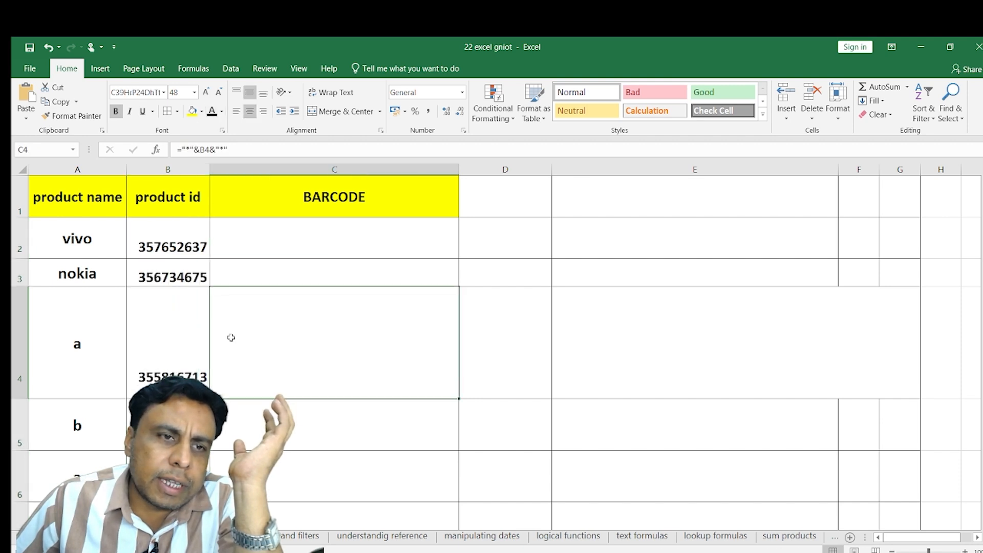
click(164, 251)
click(160, 274)
click(172, 349)
click(170, 426)
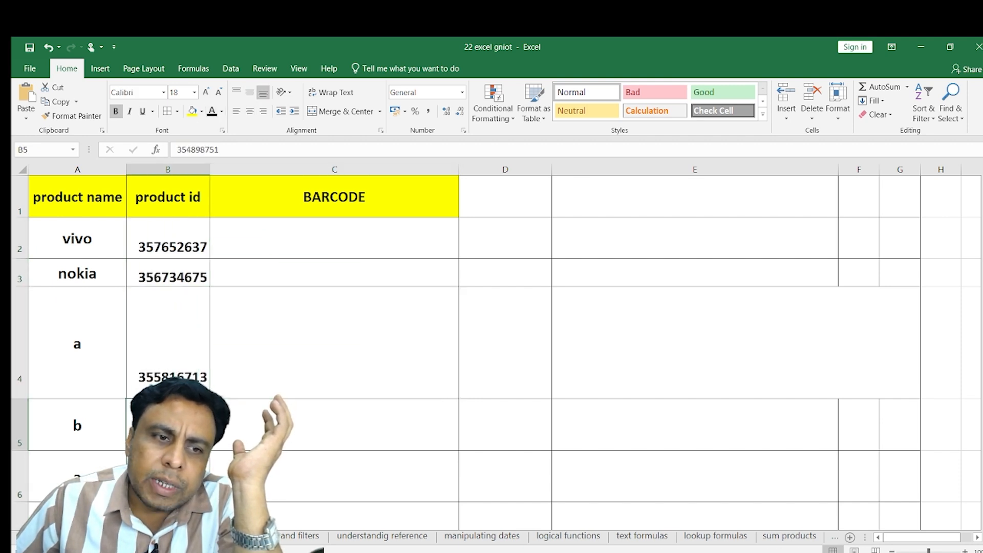
click(169, 477)
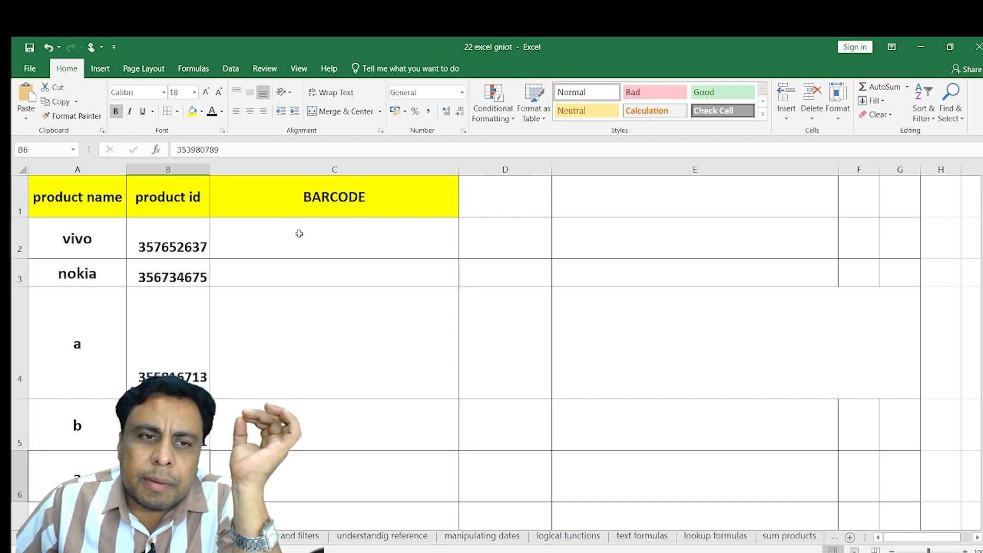
Clear the existing formula from cell E2
click(577, 234)
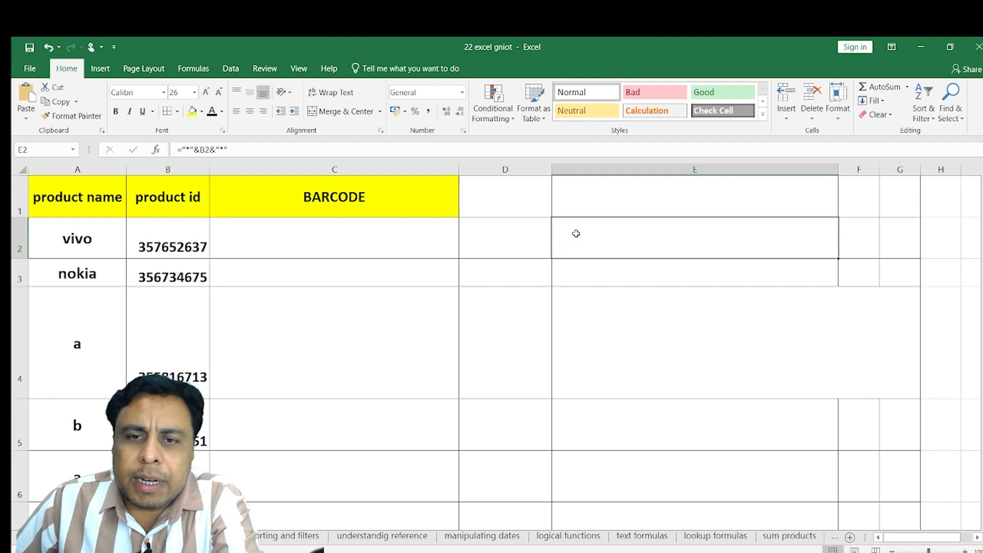
text(=)
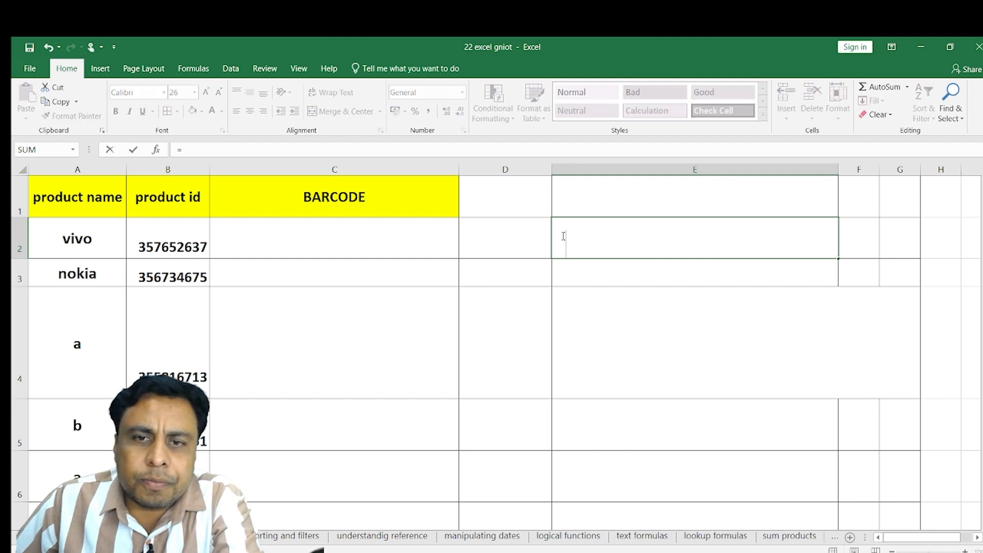
key(Escape)
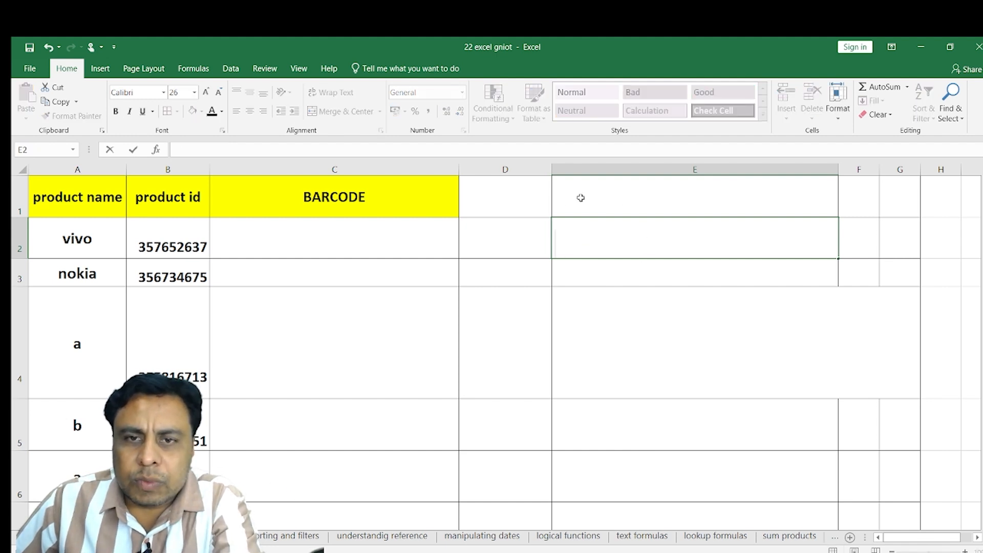
Set the font colour of the range D1:G7 to black to reveal its hidden text
drag(521, 191, 828, 513)
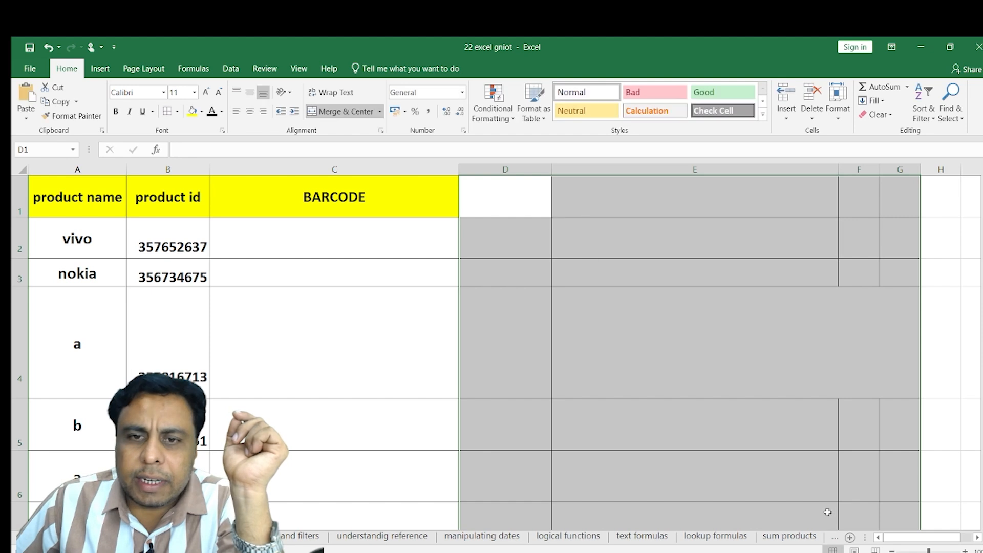
click(217, 112)
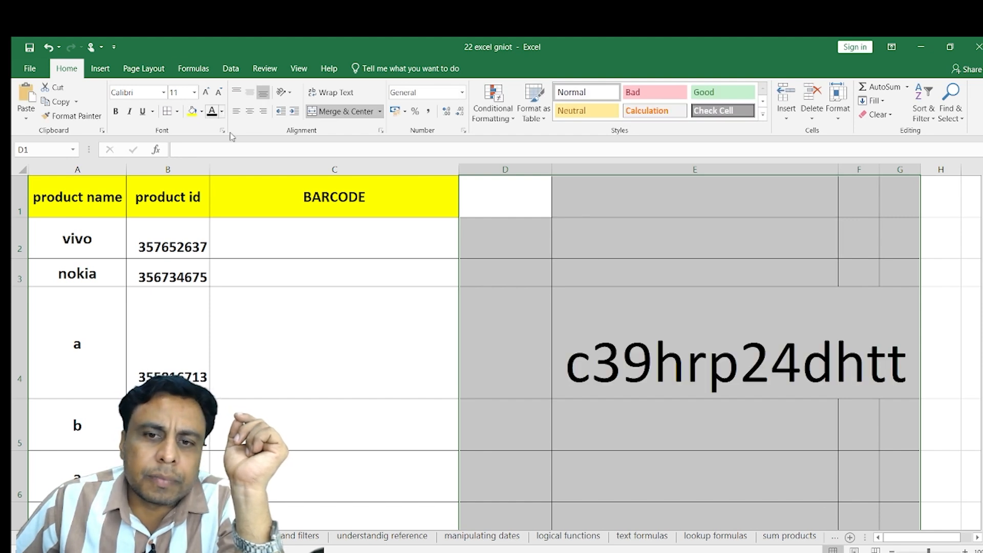
click(595, 257)
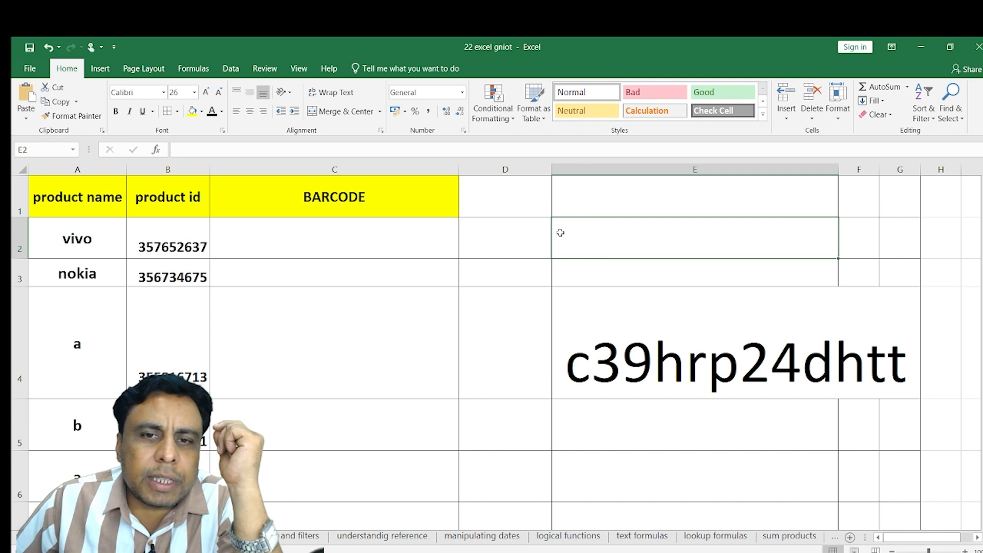
Enter the formula ="*"&B2&"*" in cell D2 to wrap the first product ID in asterisks
click(493, 236)
text(=)
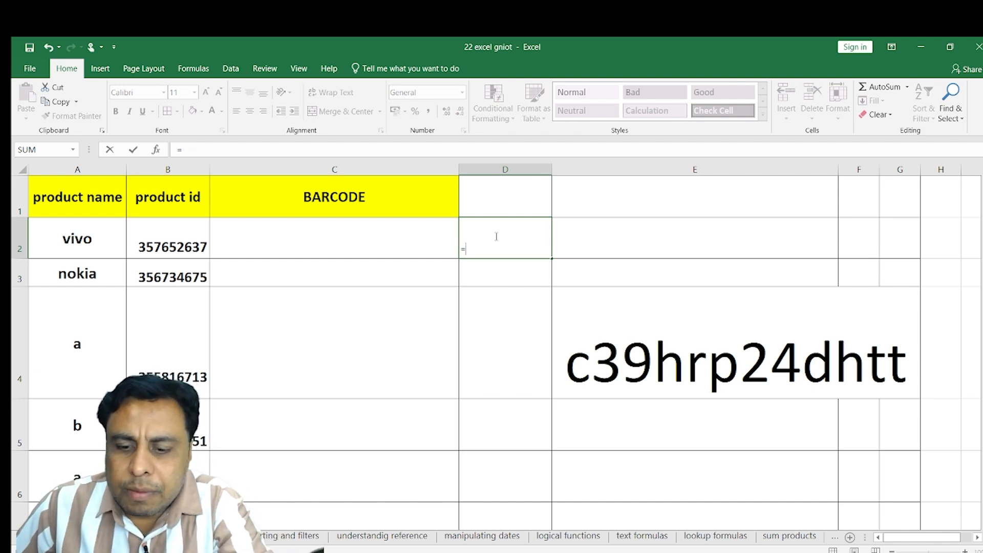
text("*"&)
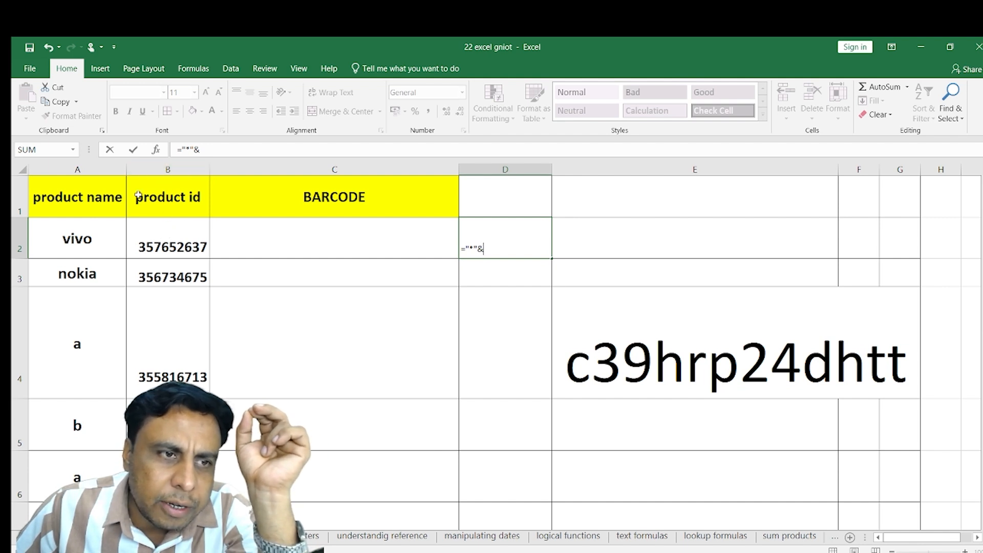
click(167, 236)
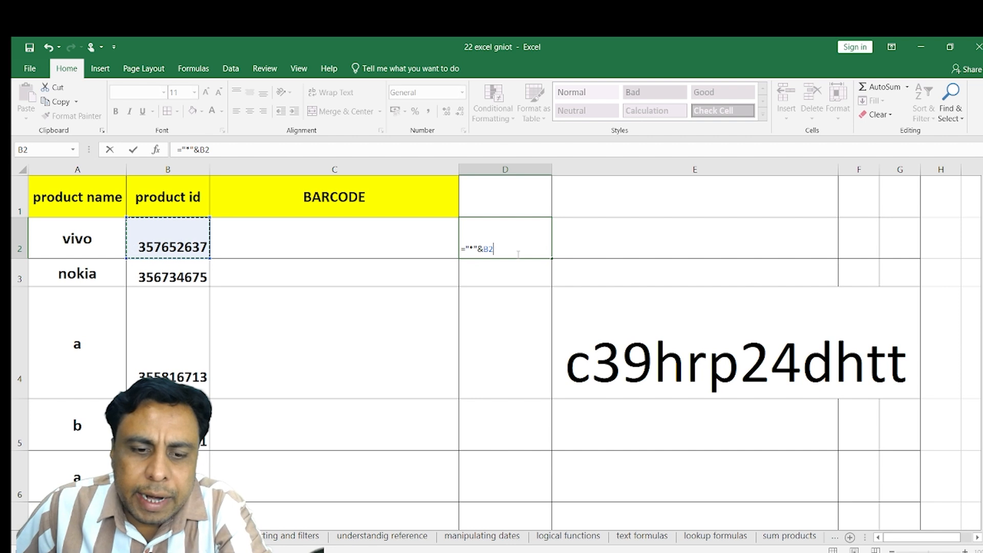
text(&"*)
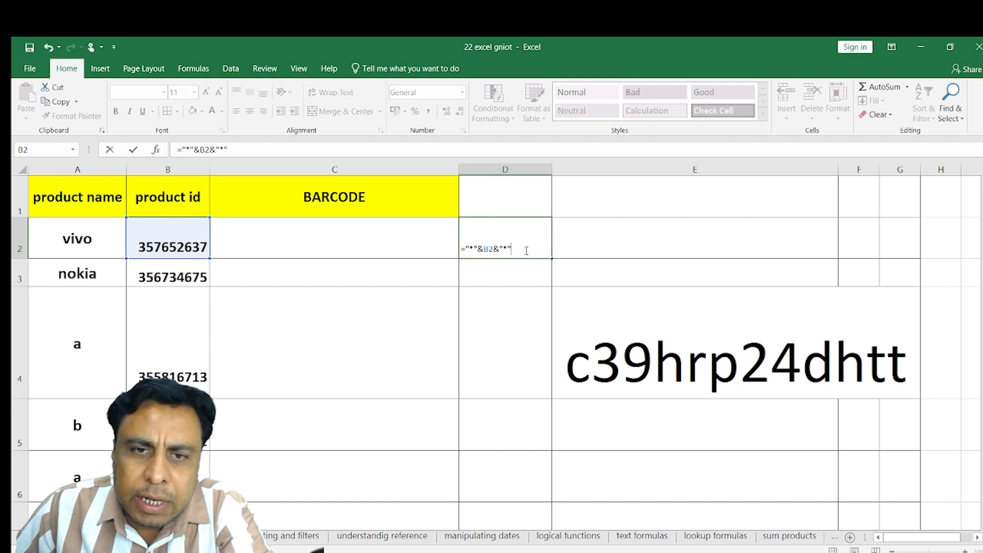
key(ctrl+Return)
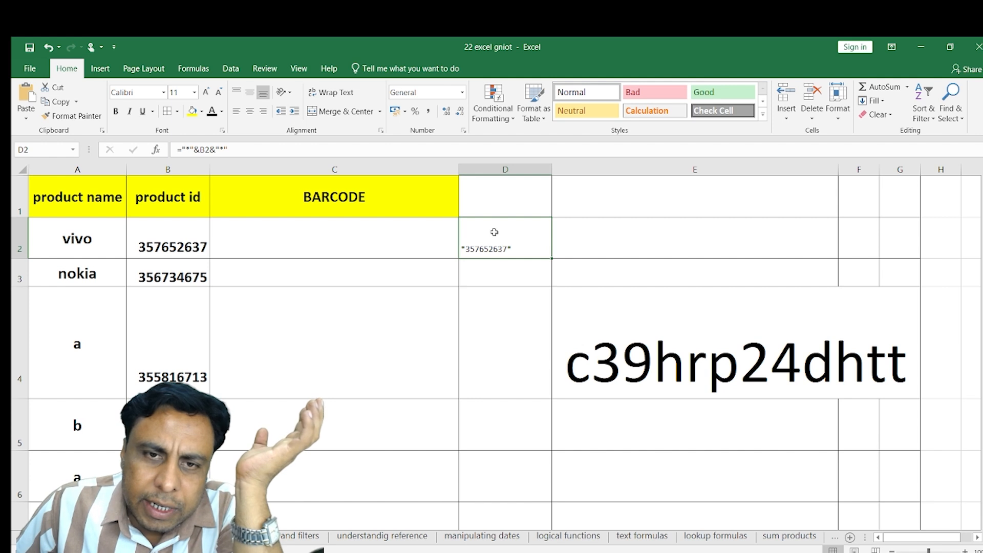
drag(177, 149, 240, 148)
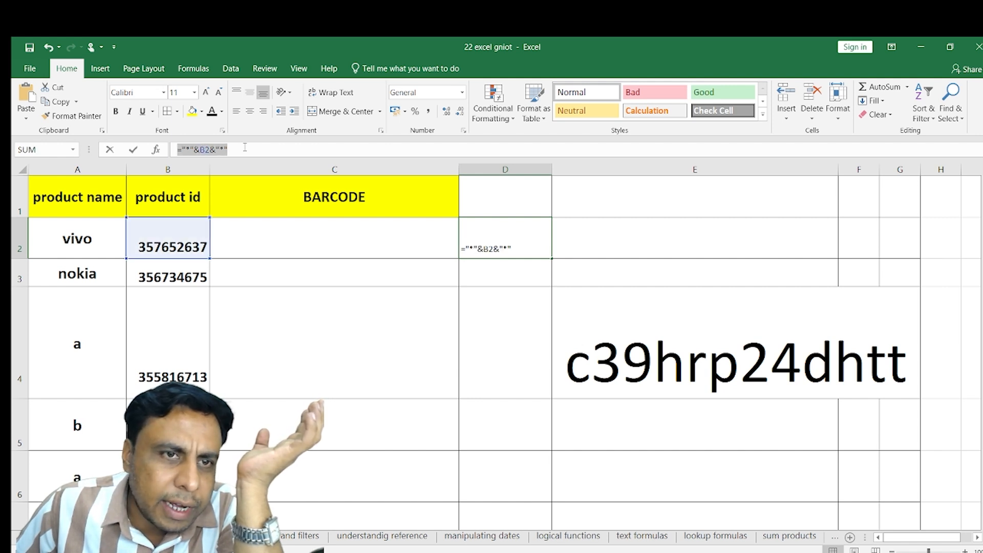
click(527, 245)
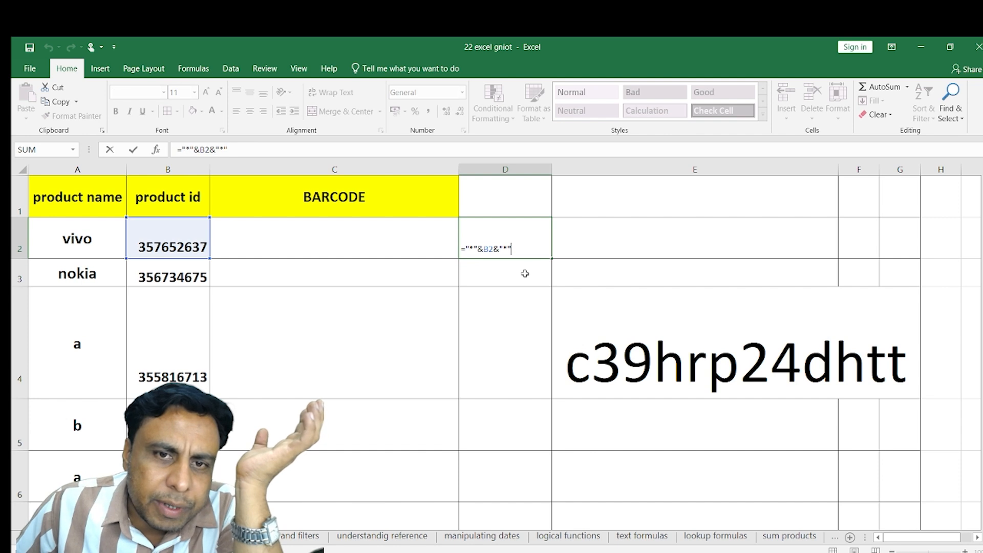
click(524, 274)
click(485, 243)
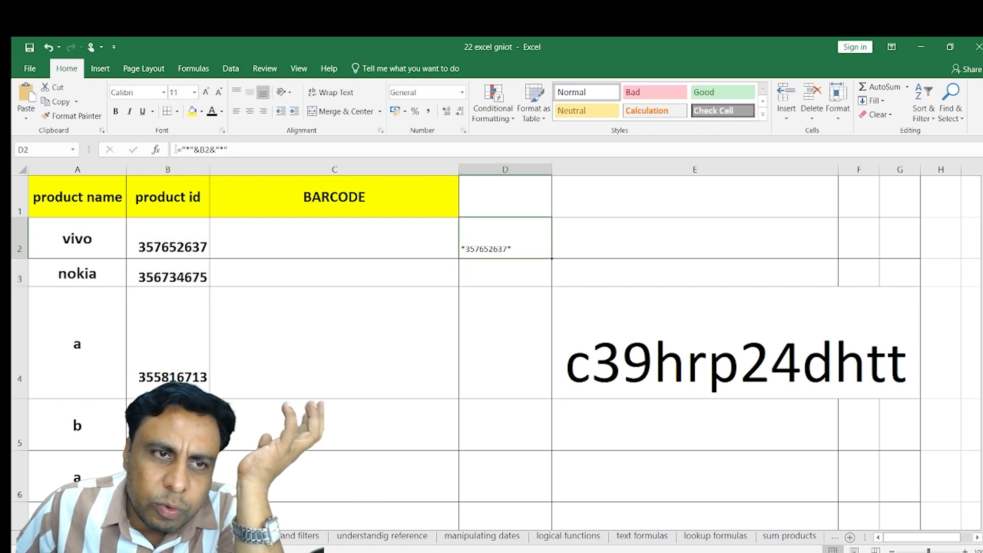
drag(176, 149, 232, 153)
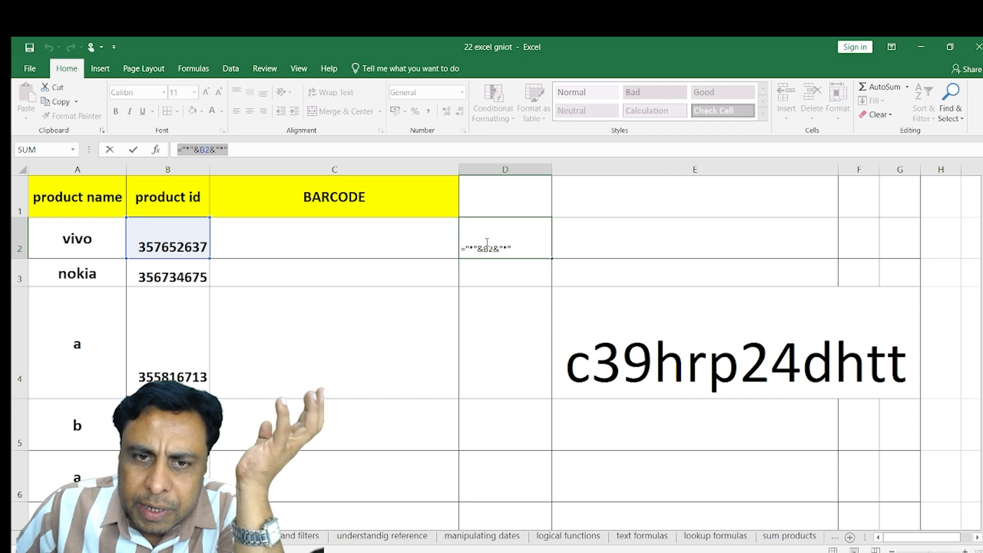
text(=)
click(496, 276)
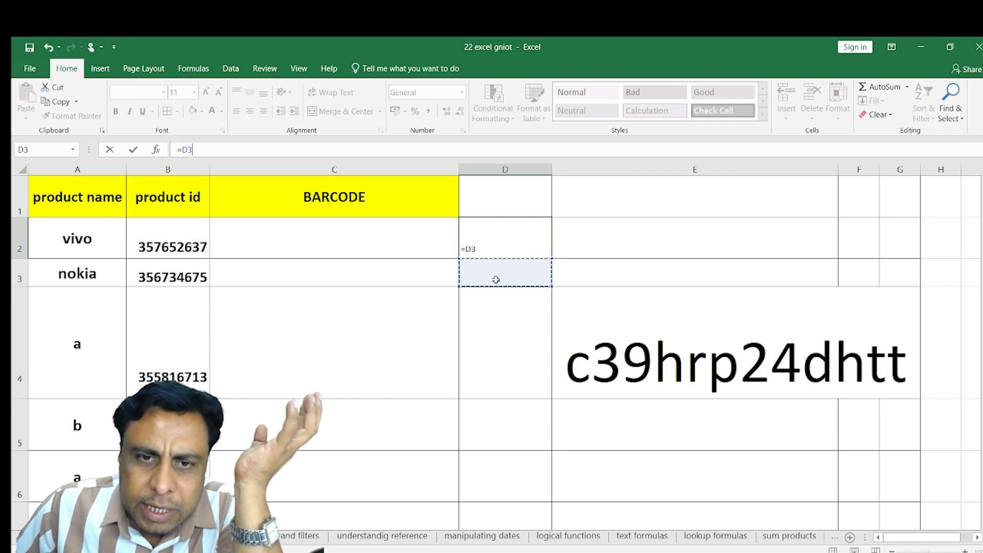
key(Escape)
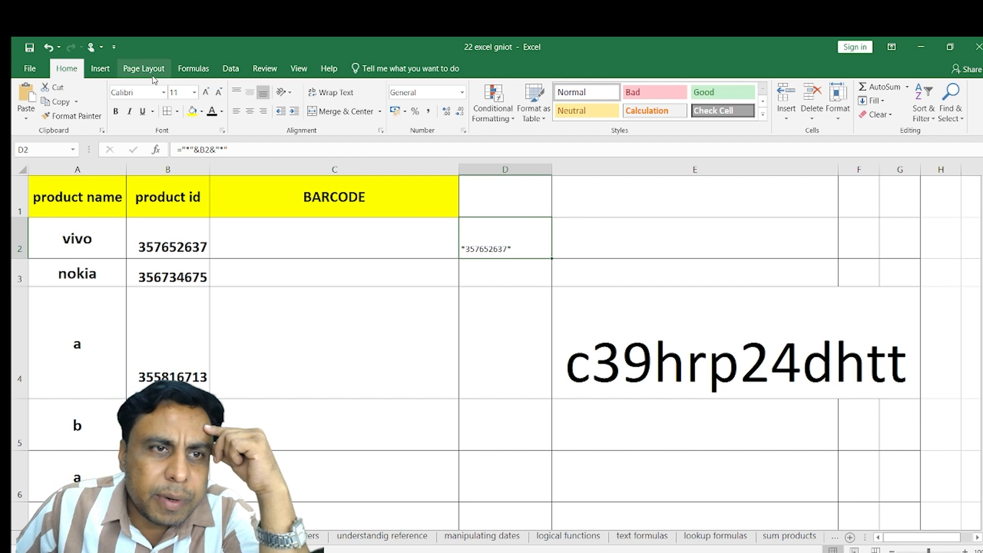
Format cell D2 with font size 16, an orange fill and bold dark red text
click(207, 93)
click(207, 92)
click(207, 93)
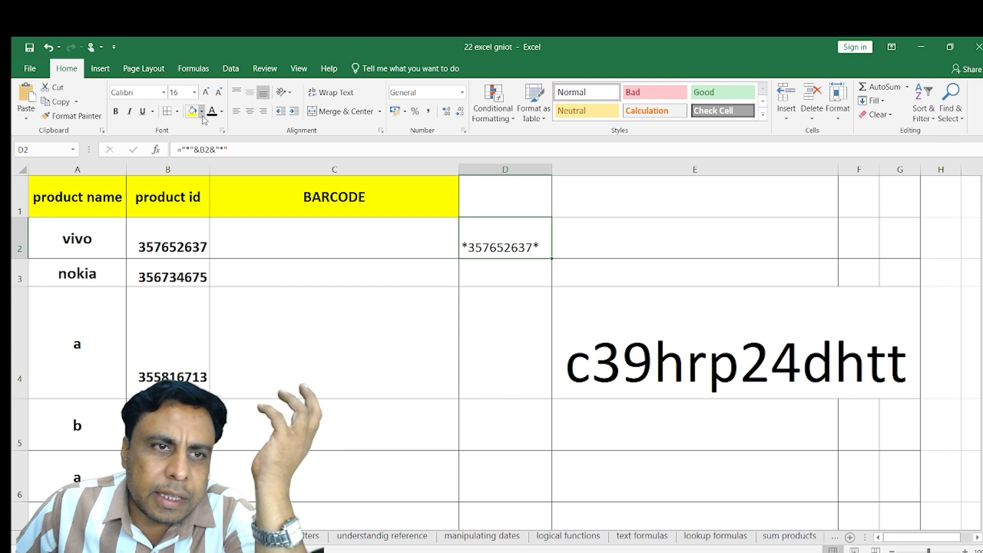
click(196, 112)
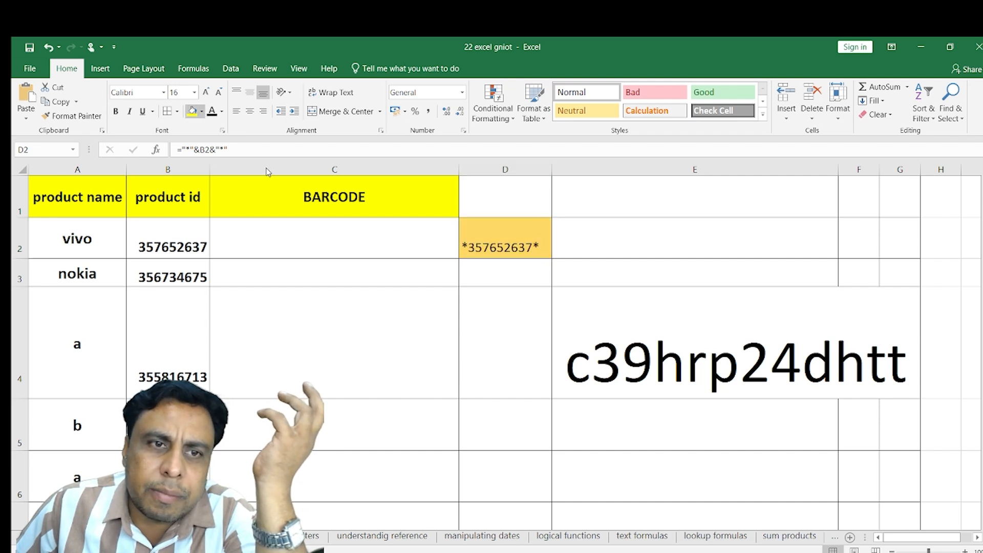
click(221, 112)
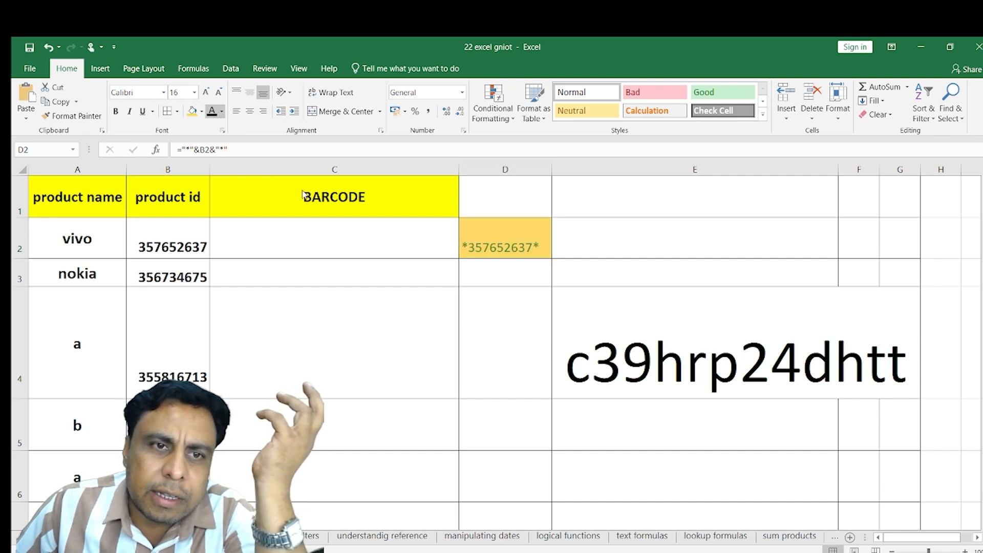
click(213, 228)
click(116, 111)
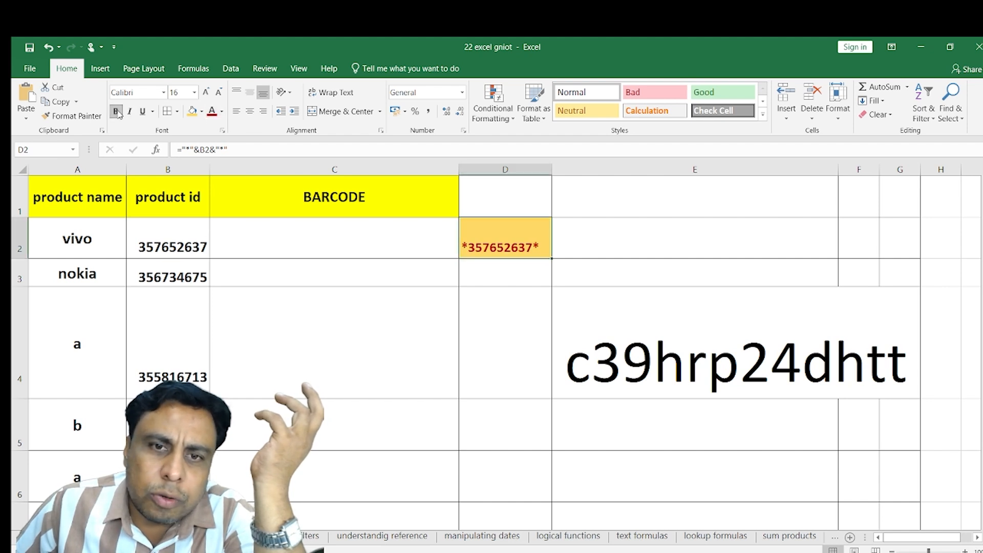
Set the font colour of the BARCODE cells C2:C7 to dark red to reveal their hidden text
click(282, 233)
drag(282, 233, 308, 516)
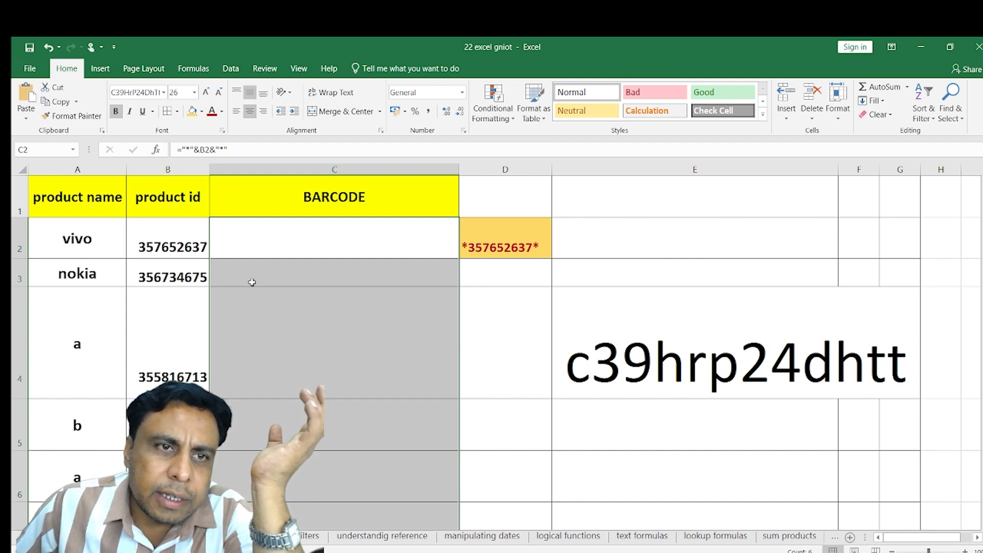
click(212, 112)
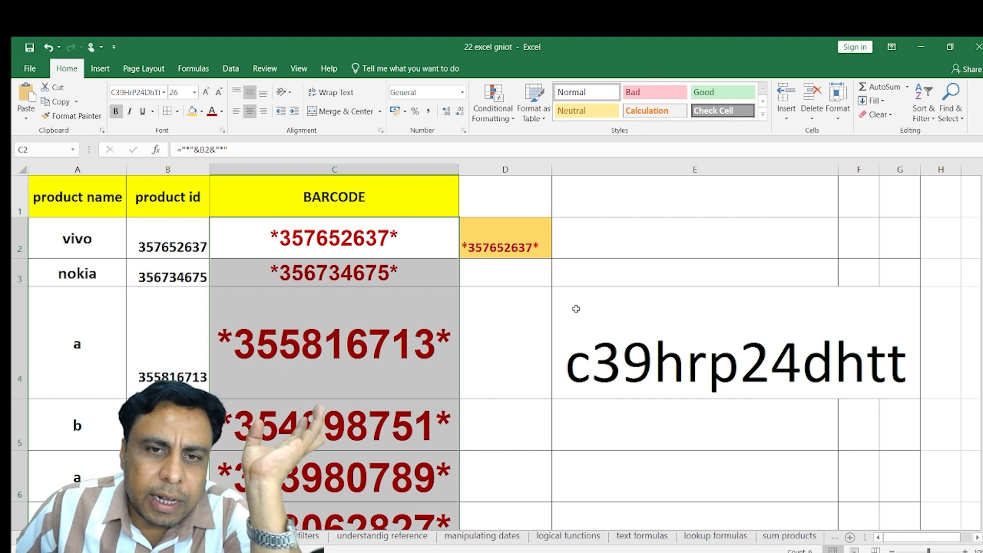
click(599, 295)
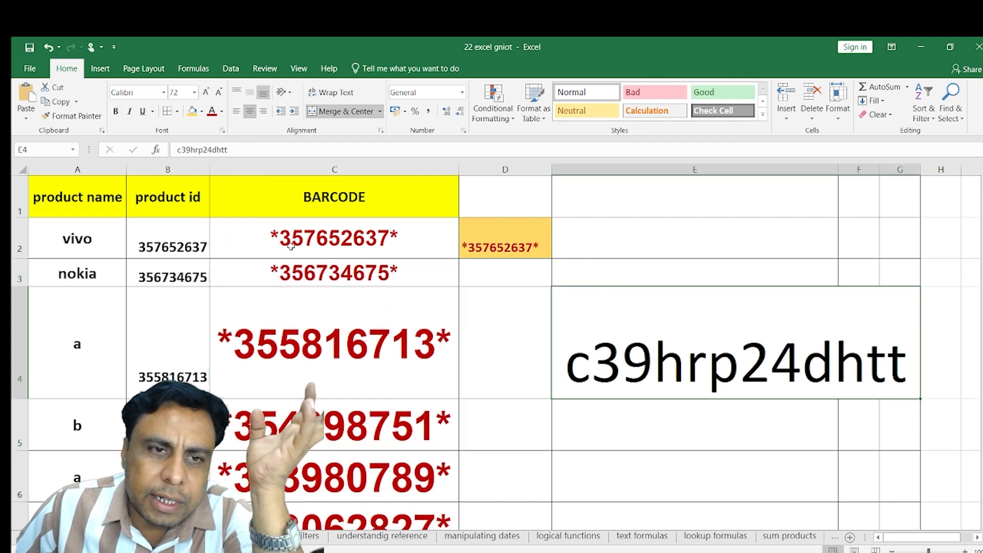
Copy the formatting of cell C4 onto cells C2:C3
click(253, 337)
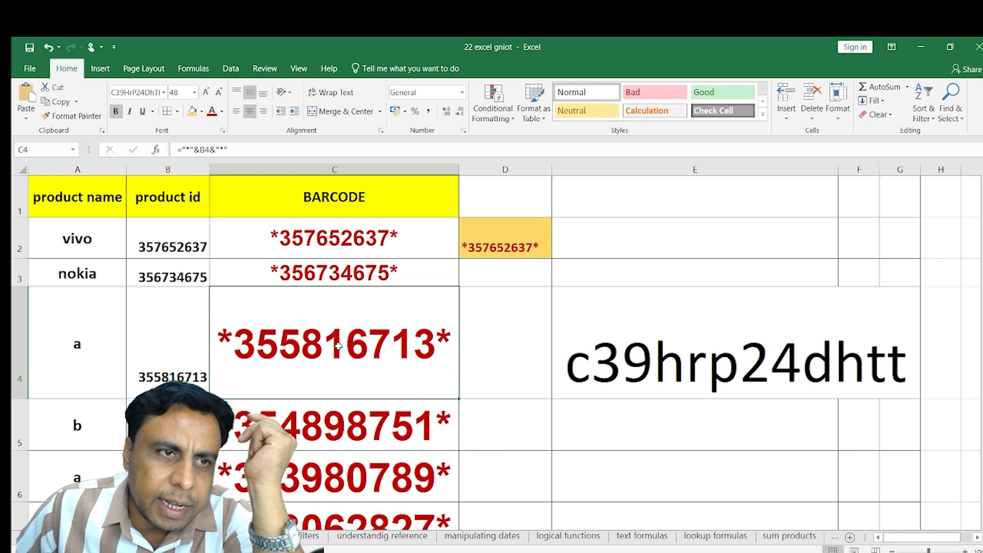
click(73, 116)
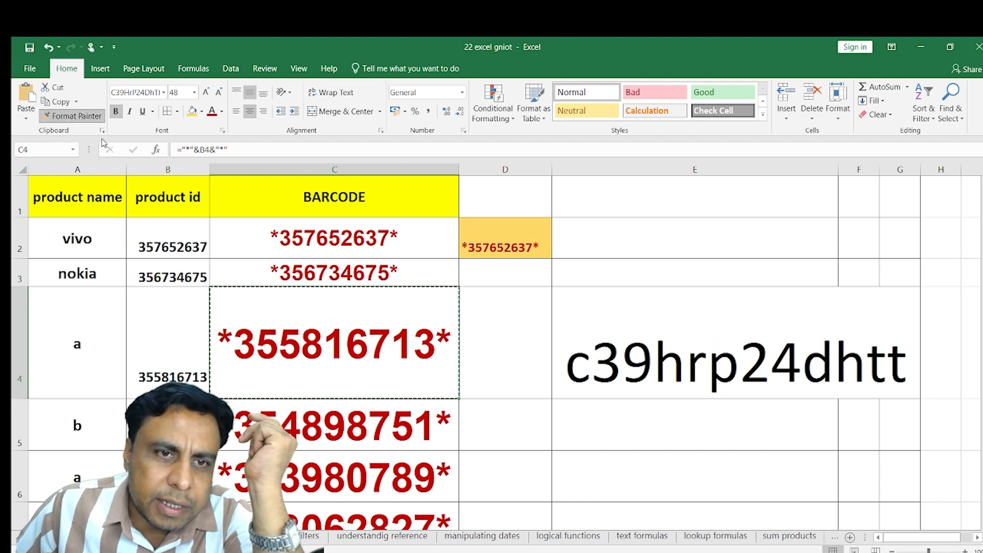
drag(296, 238, 296, 269)
click(677, 276)
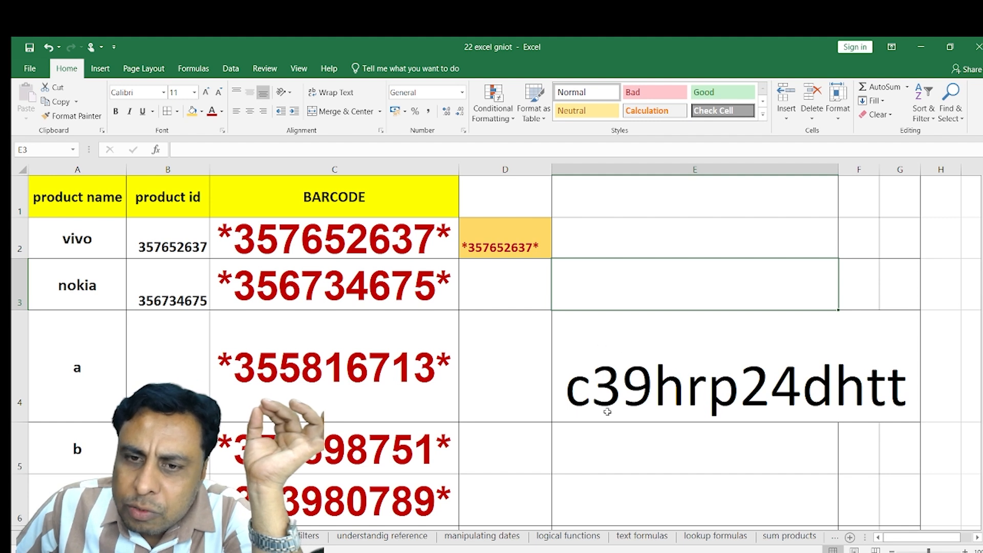
Apply the barcode font C39HrP24DlTt to the asterisk-wrapped ID in cell C2
click(636, 347)
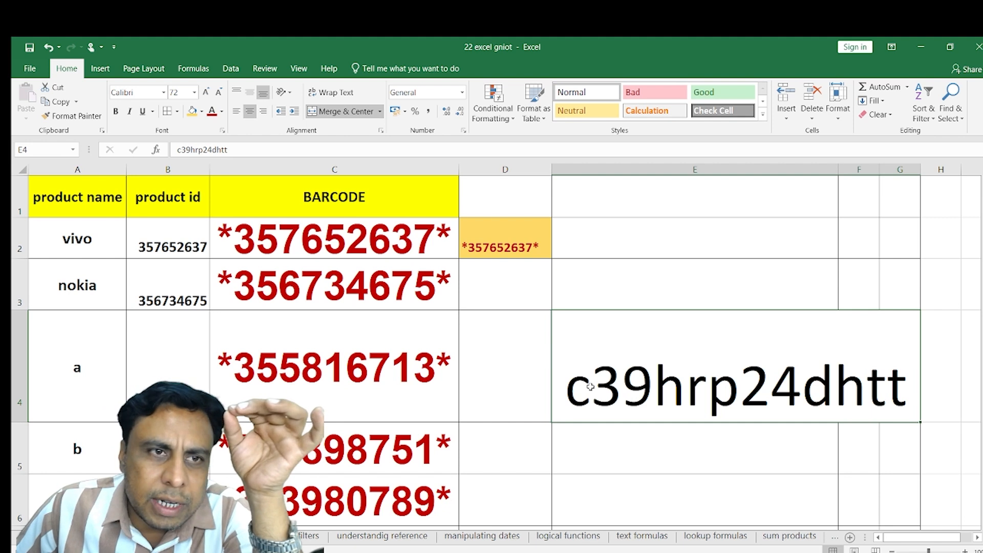
click(298, 238)
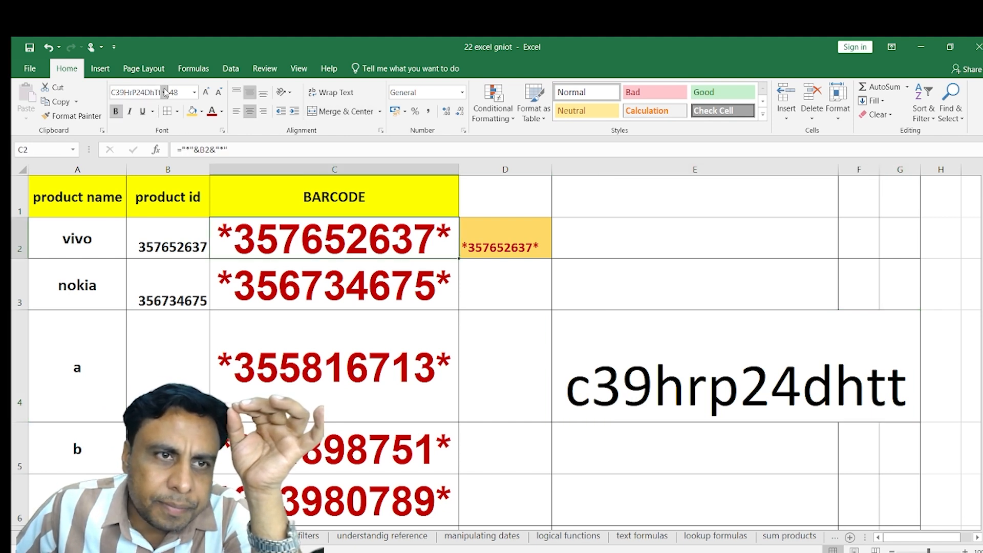
key(ctrl+z)
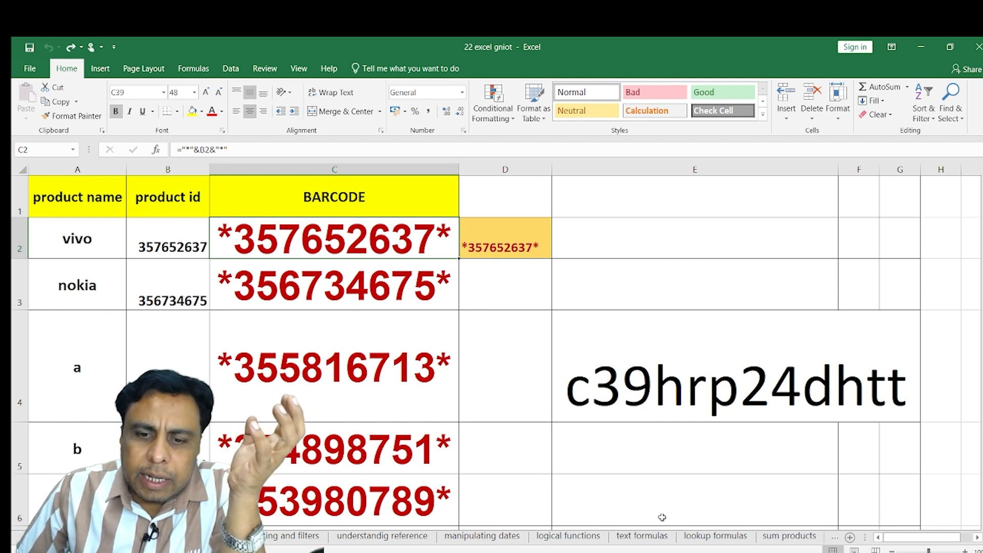
click(287, 552)
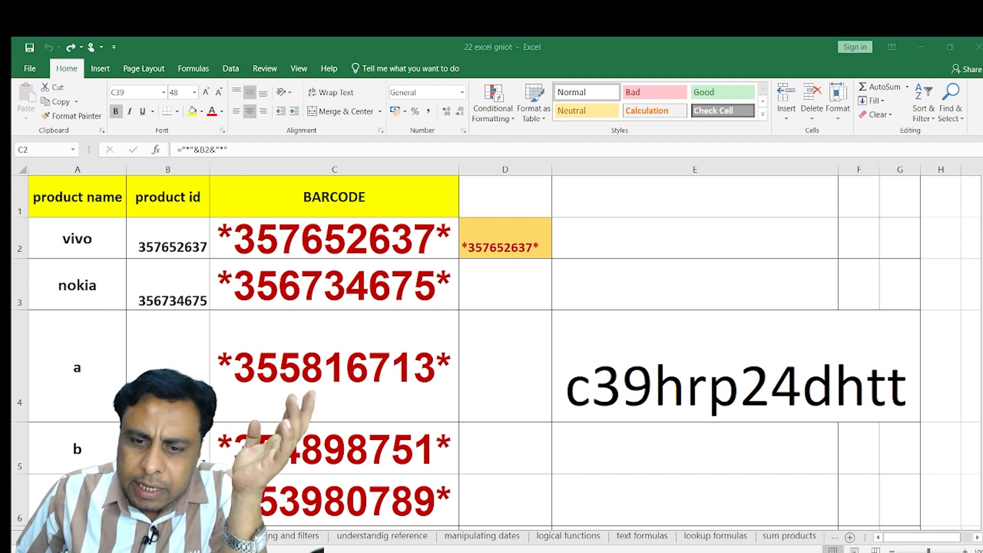
click(293, 221)
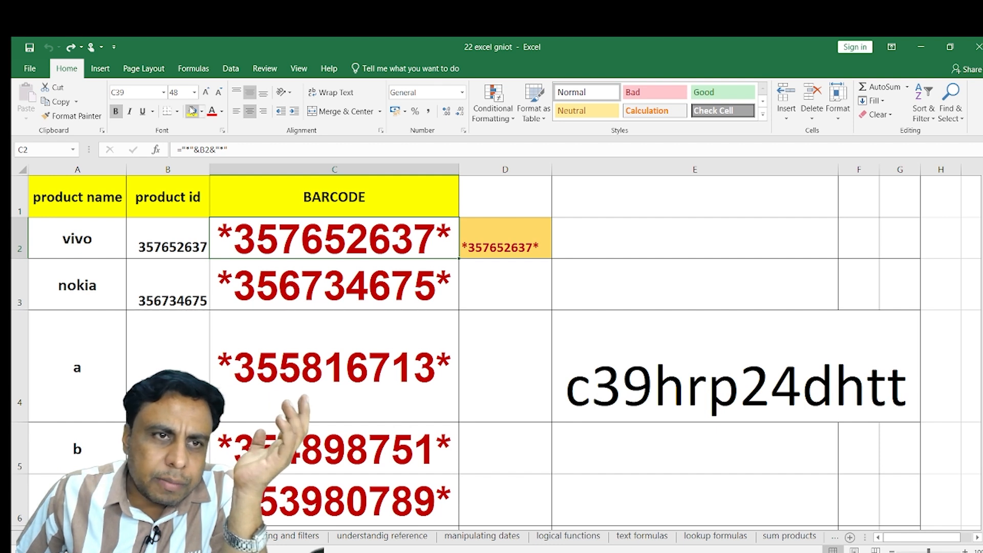
click(139, 92)
text(C39)
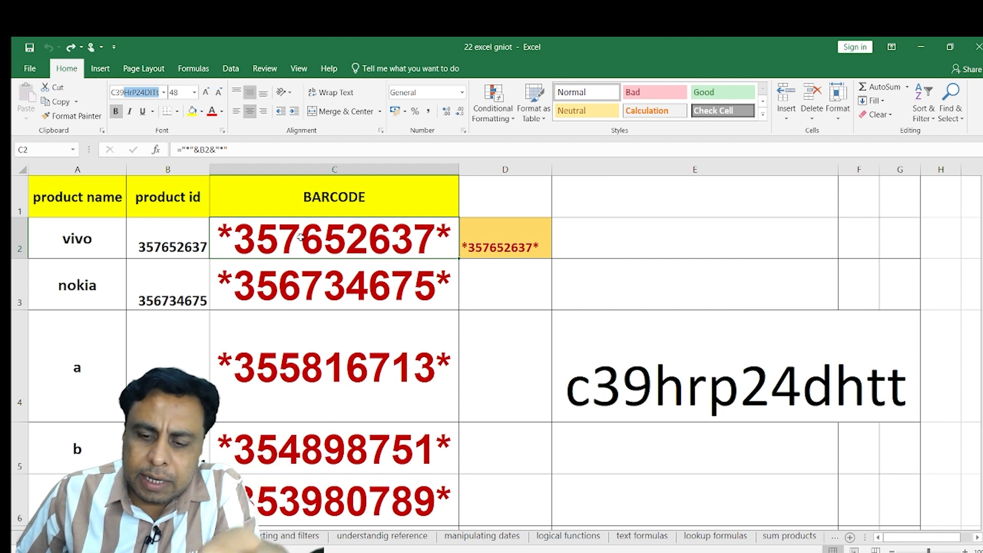
key(Return)
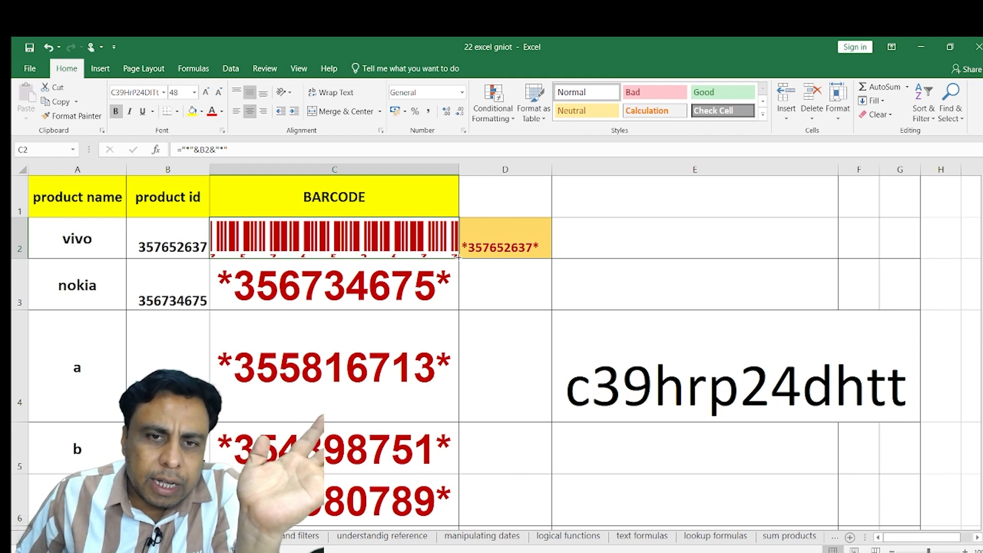
Fill the barcode in C2 down to C7, and enlarge column C and row 2 so the full barcodes fit
drag(459, 259, 444, 210)
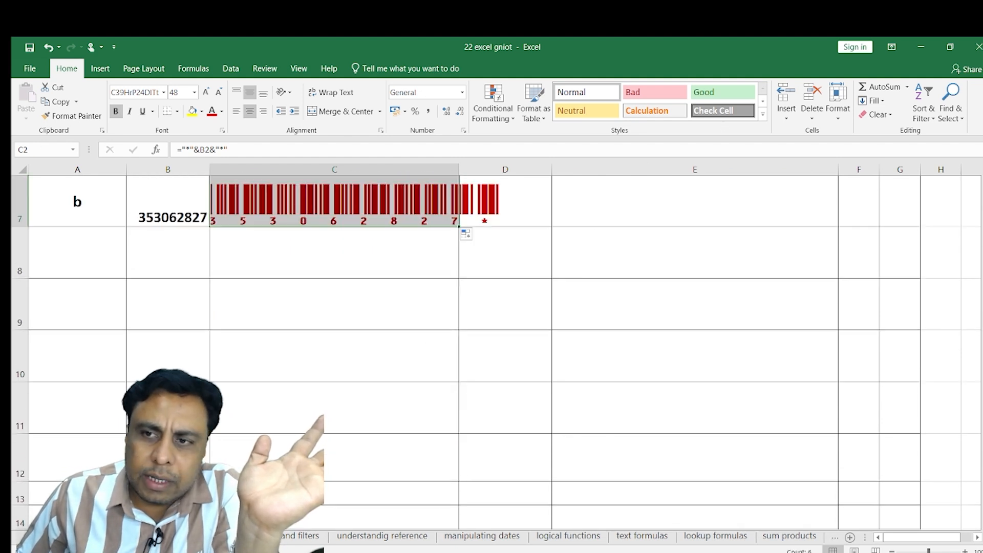
scroll(464, 233, up, 2)
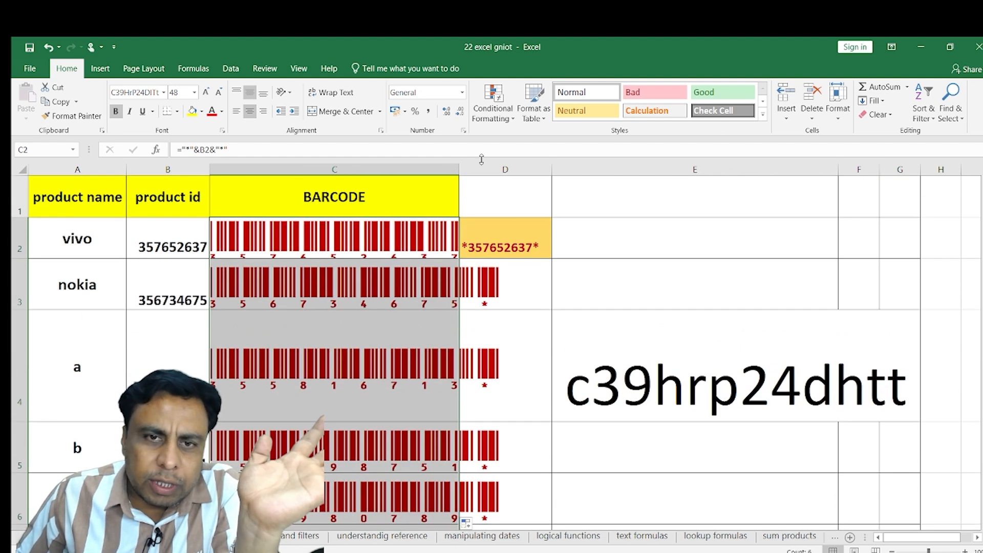
drag(463, 173, 546, 170)
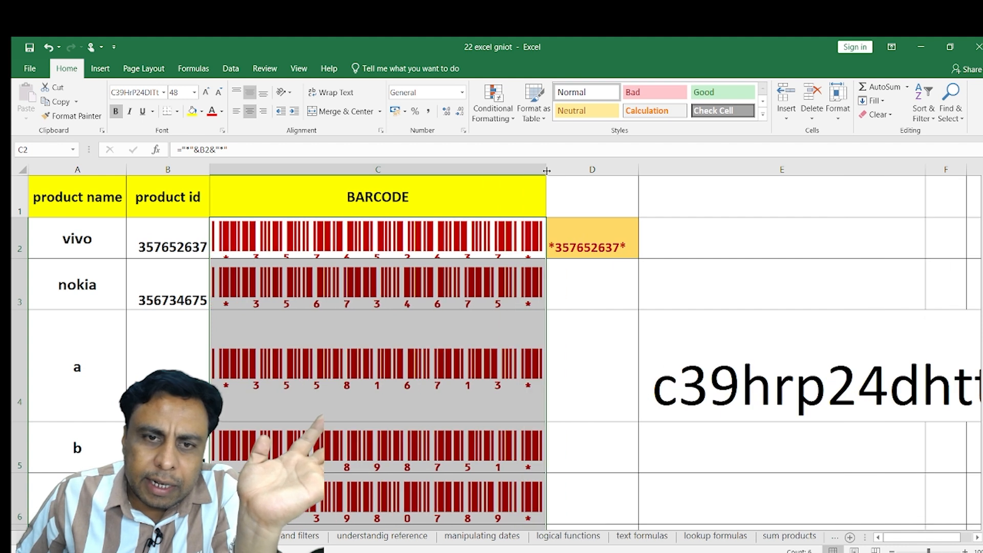
drag(27, 258, 27, 282)
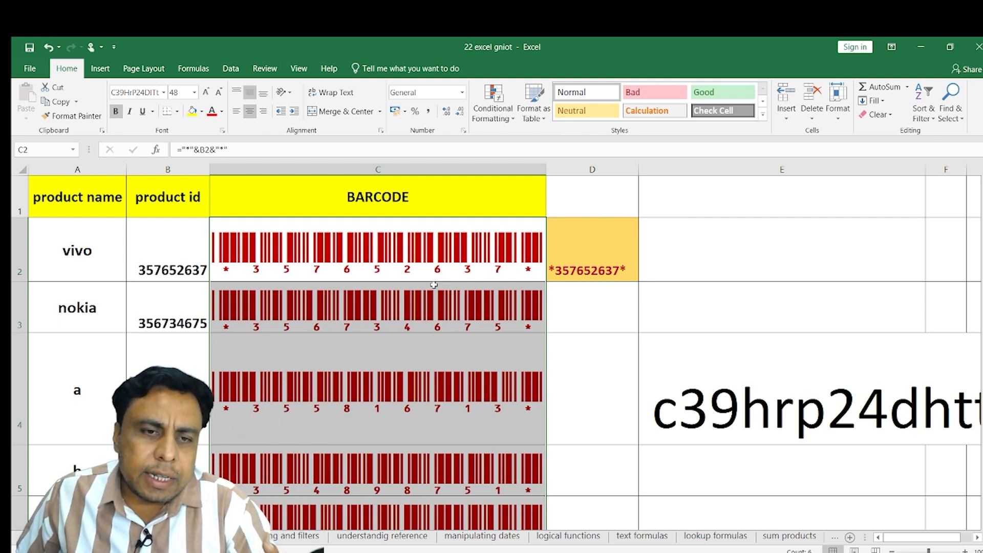
click(434, 264)
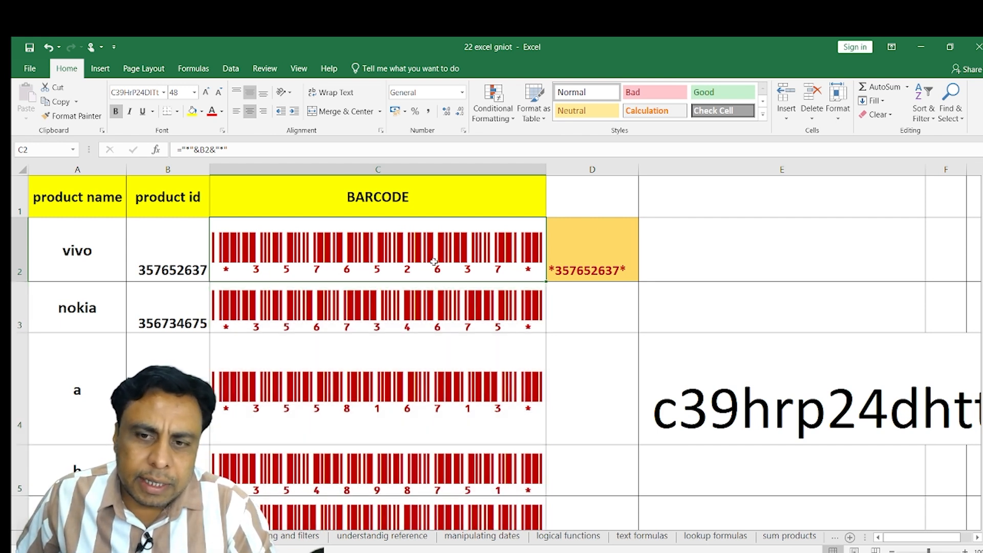
click(758, 392)
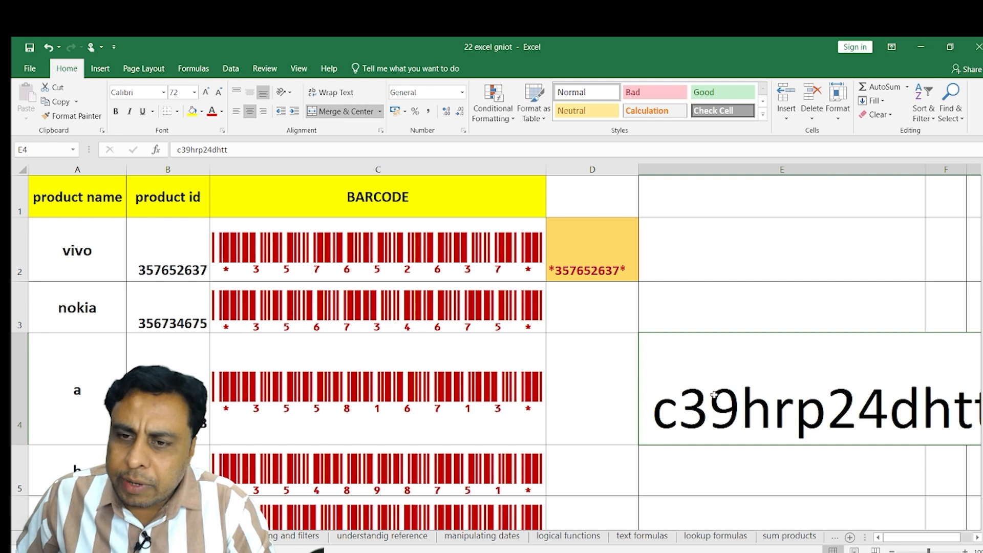